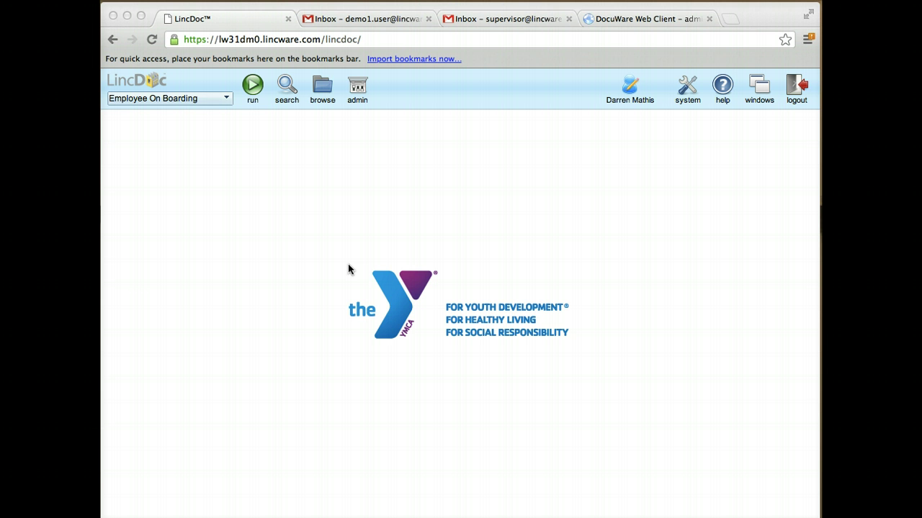
Run the Employee On Boarding form, enter the employee's Social Security Number and look up the employee's details
left_click(329, 282)
left_click(252, 87)
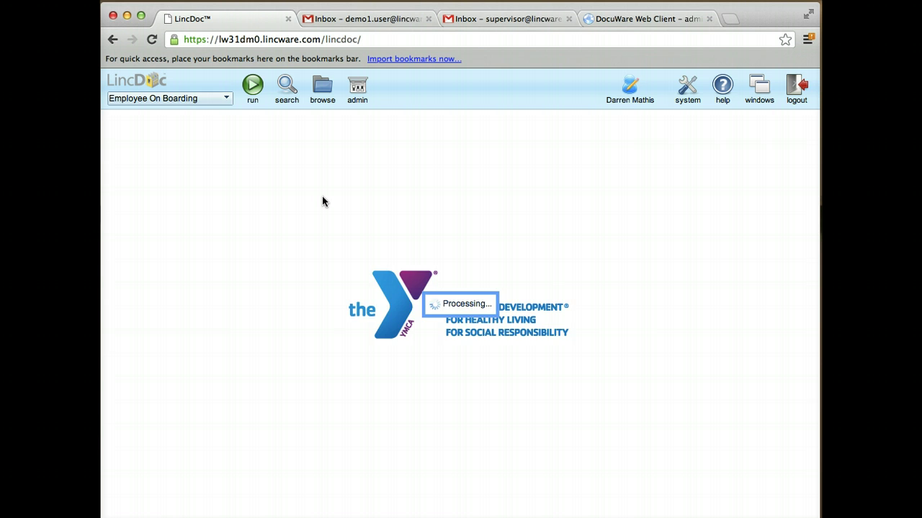
left_click(366, 255)
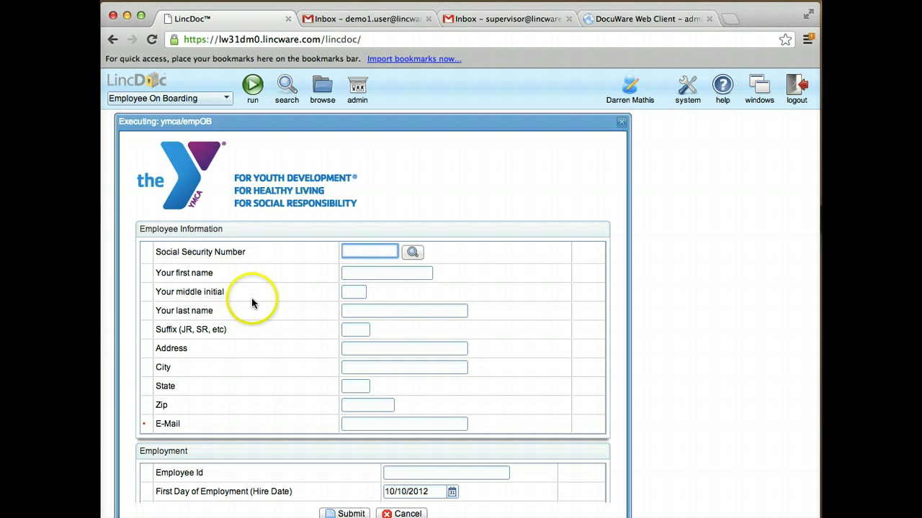
type("123-00-0000")
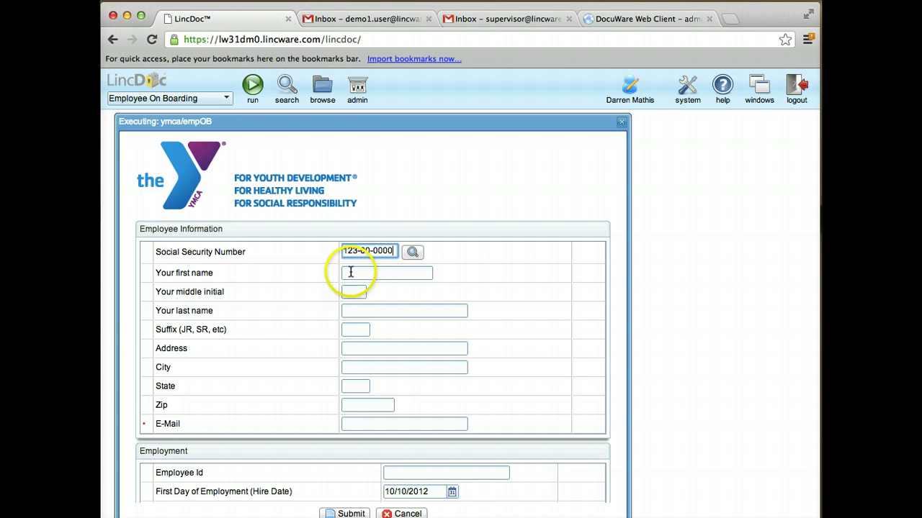
left_click(413, 253)
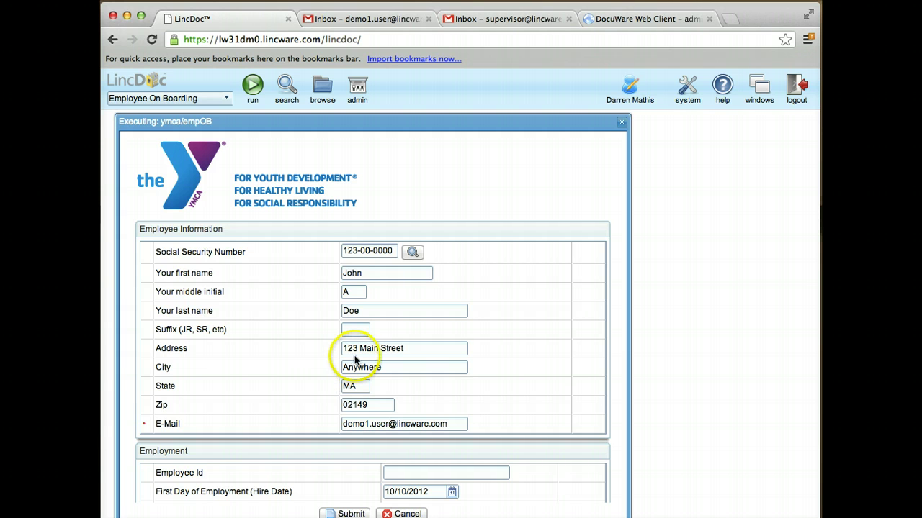
Enter the employee ID, set the employment status to Full Time and the hours per week to 40
scroll(353, 354, "down", 5)
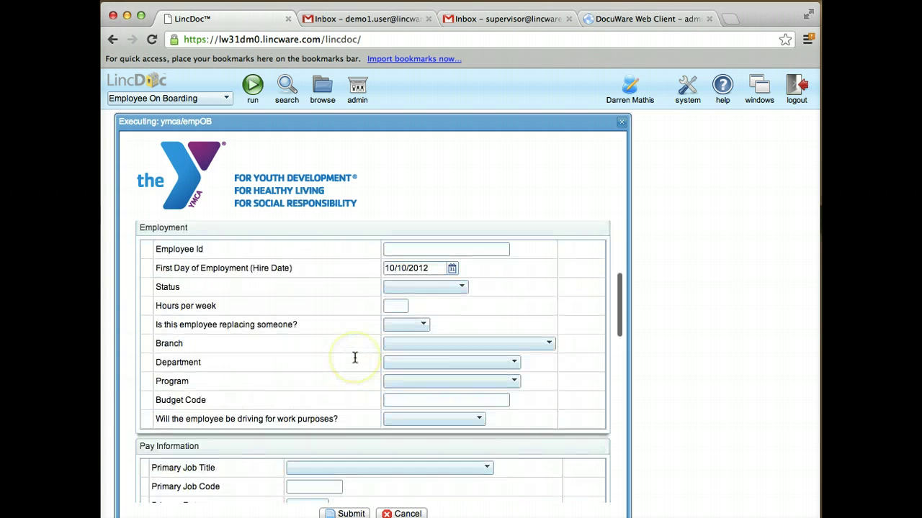
scroll(353, 358, "up", 1)
left_click(416, 255)
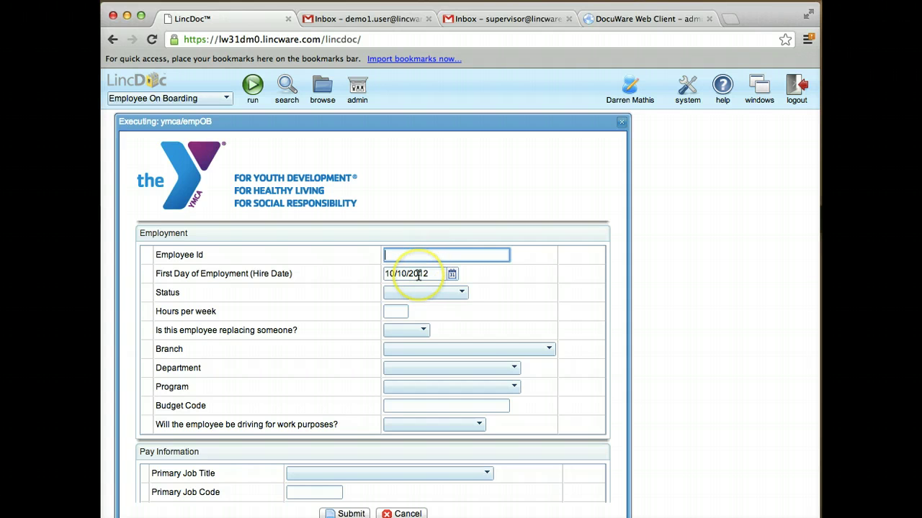
type("1123333")
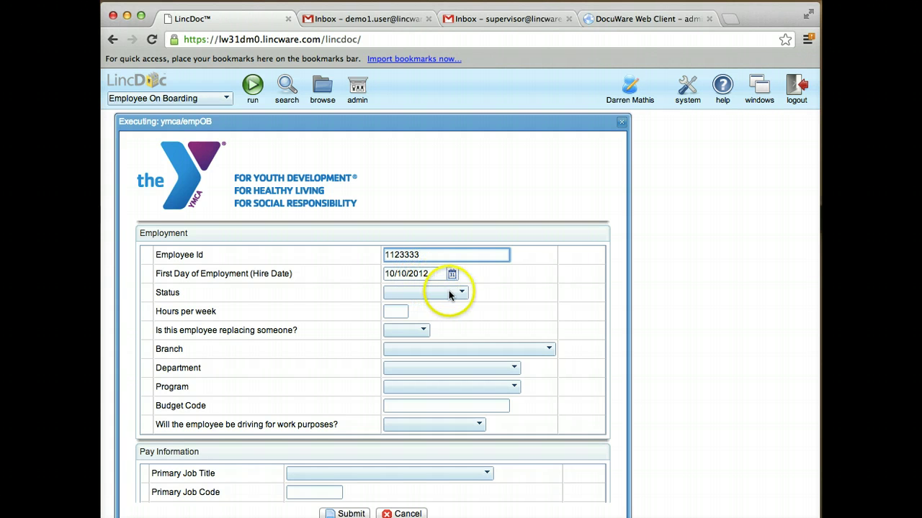
left_click(462, 293)
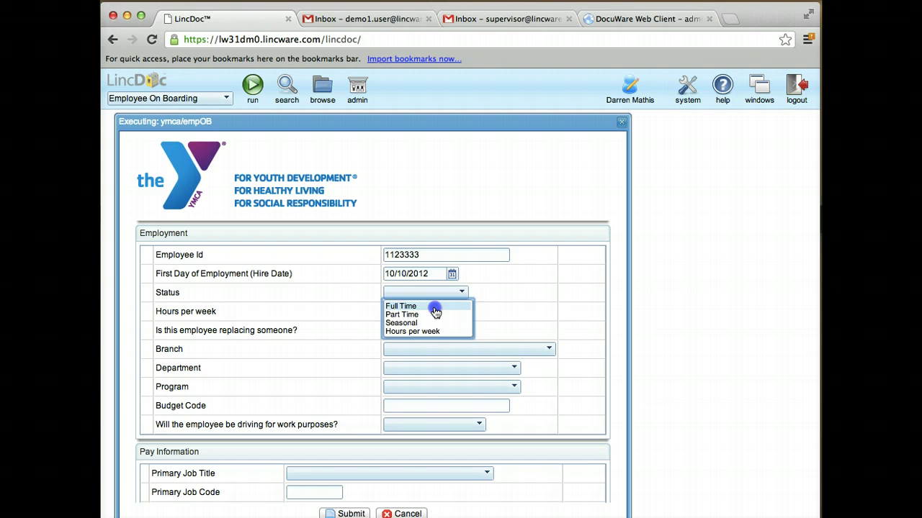
left_click(435, 308)
left_click(404, 313)
type("4")
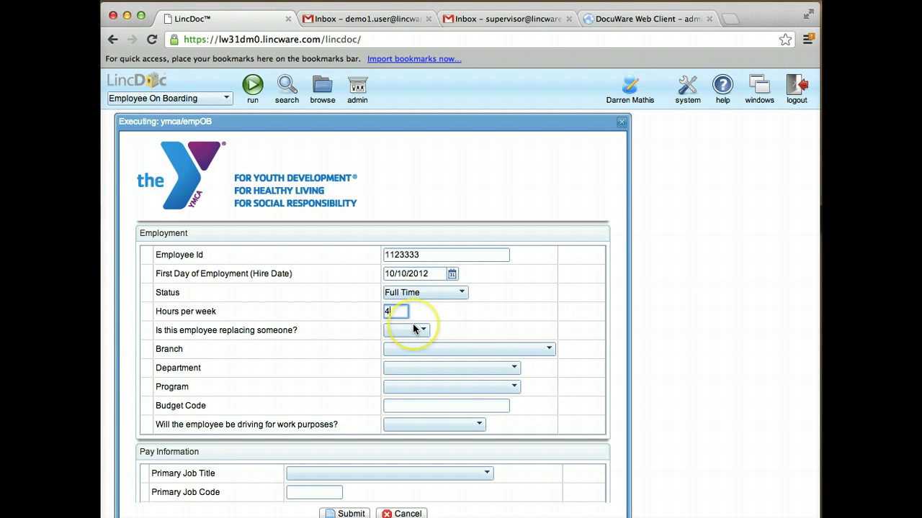
type("0")
Mark the employee as not replacing anyone and assign the Oak Square YMCA branch and the Membership department
left_click(421, 333)
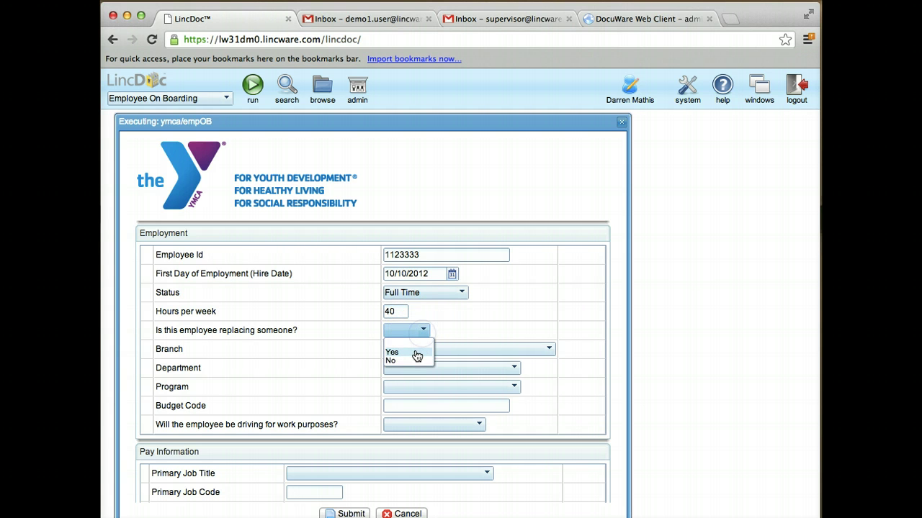
left_click(416, 360)
left_click(426, 348)
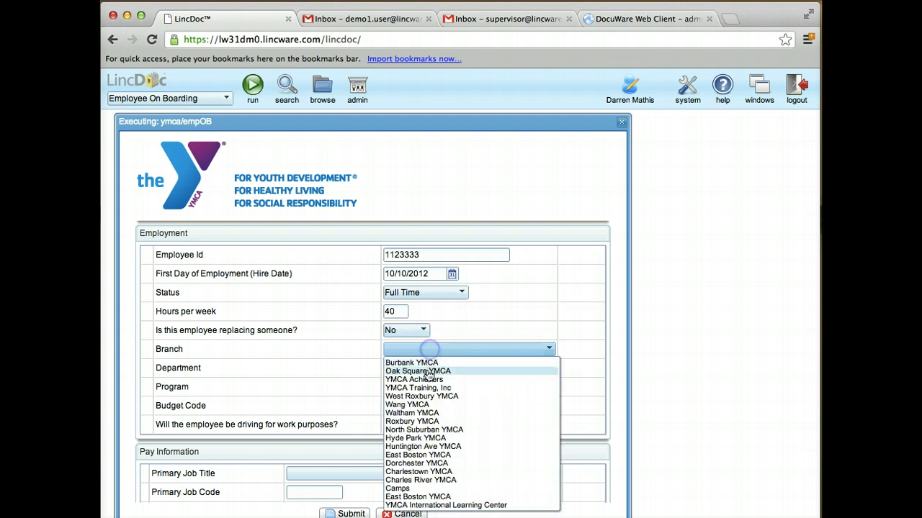
left_click(425, 371)
left_click(425, 373)
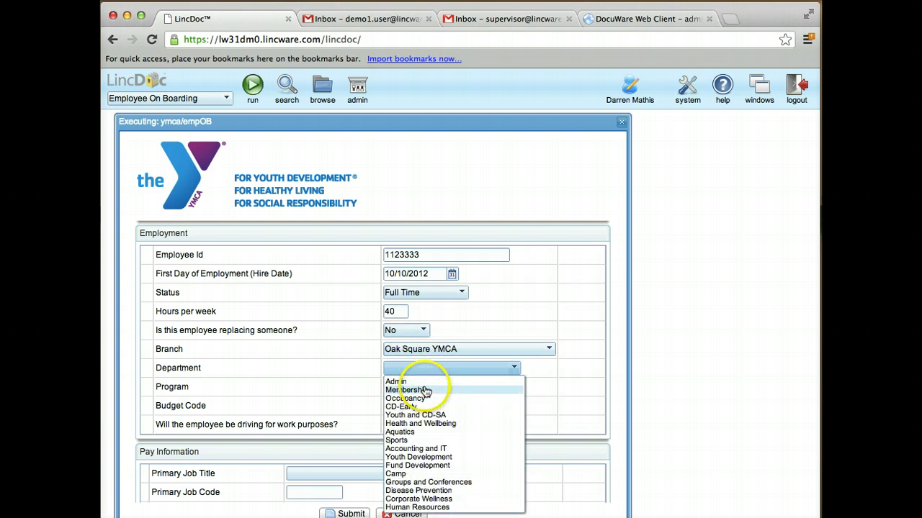
left_click(425, 387)
Set the program to Admin - No Program and enter 2345235 as the budget code
scroll(425, 387, "down", 2)
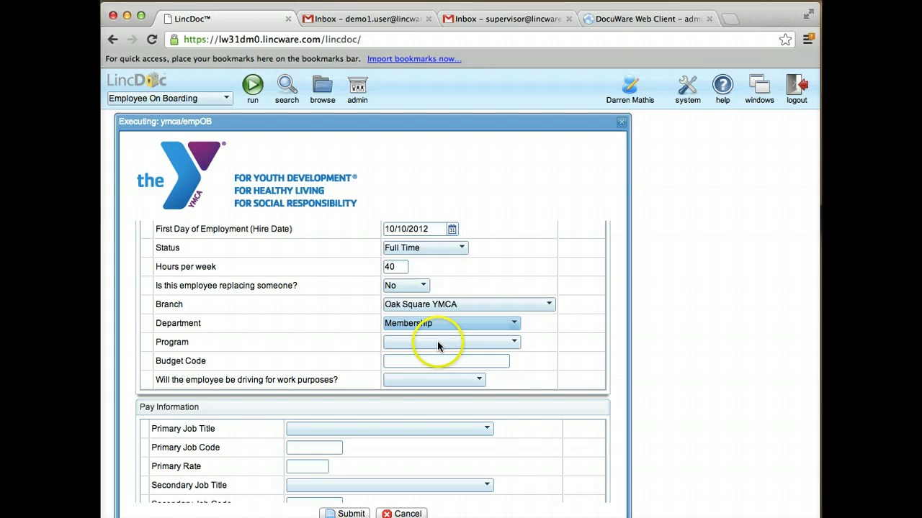
left_click(437, 342)
left_click(431, 364)
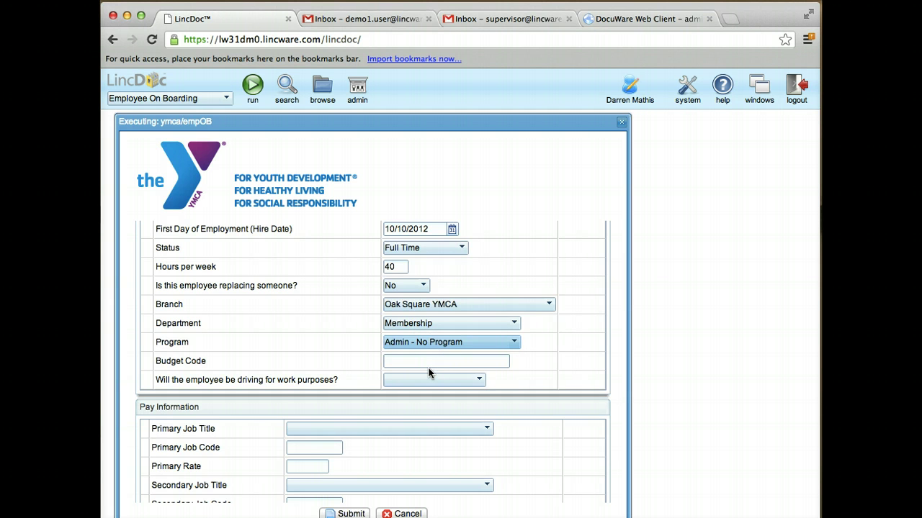
scroll(429, 372, "down", 3)
left_click(427, 287)
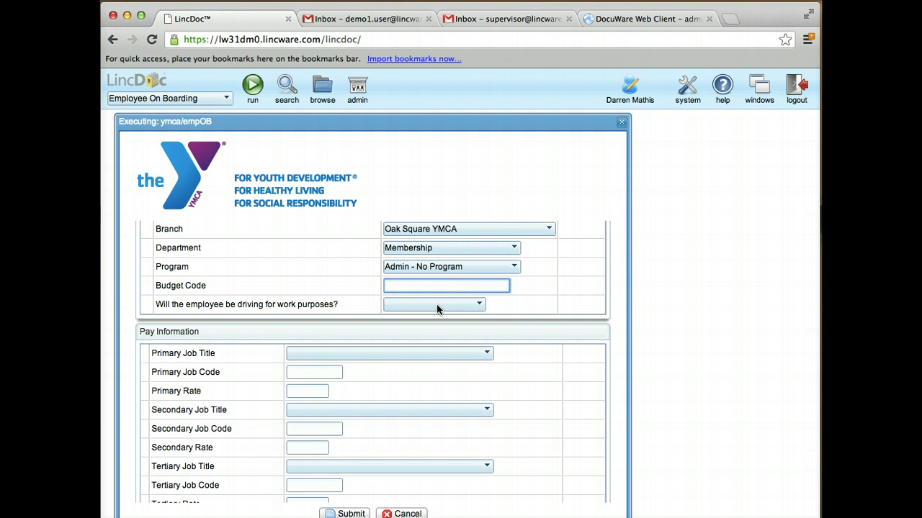
type("2345235")
Set the primary job title to Lifeguard and the secondary job title to Swim Instructor in the pay information
scroll(444, 300, "down", 4)
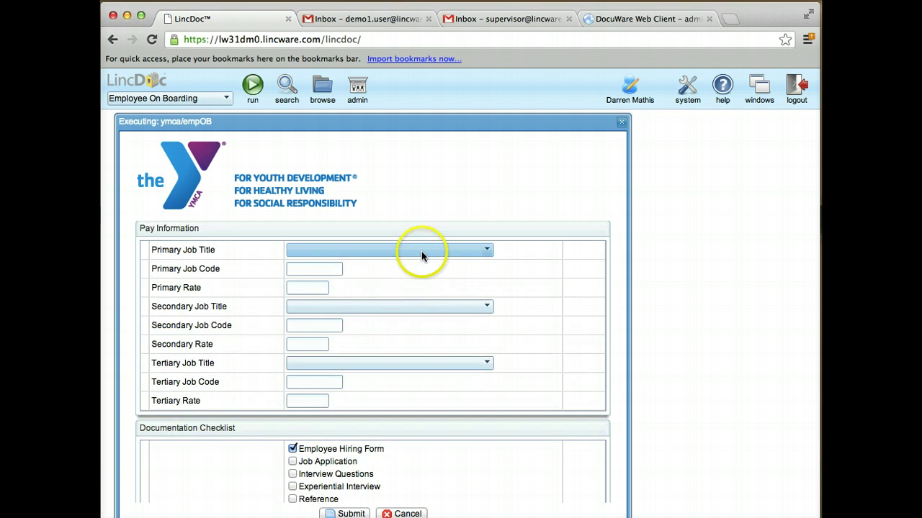
left_click(421, 251)
left_click(412, 274)
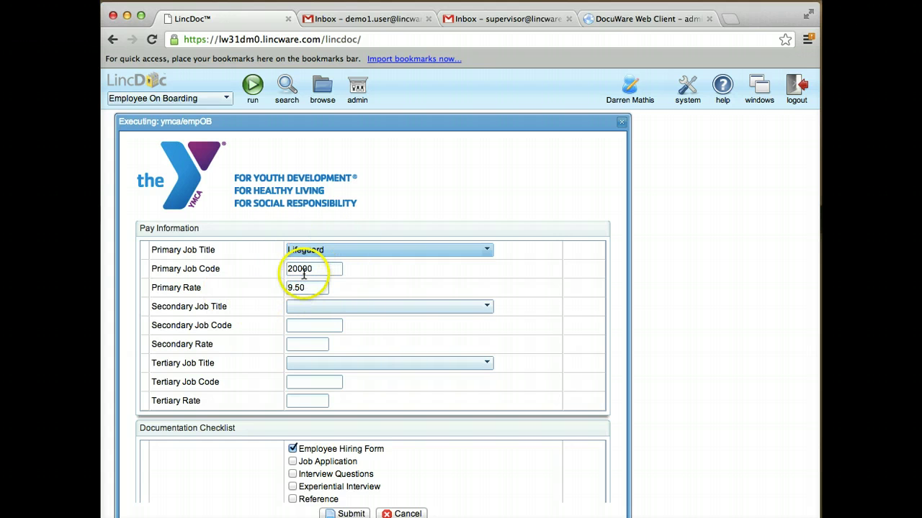
left_click(315, 310)
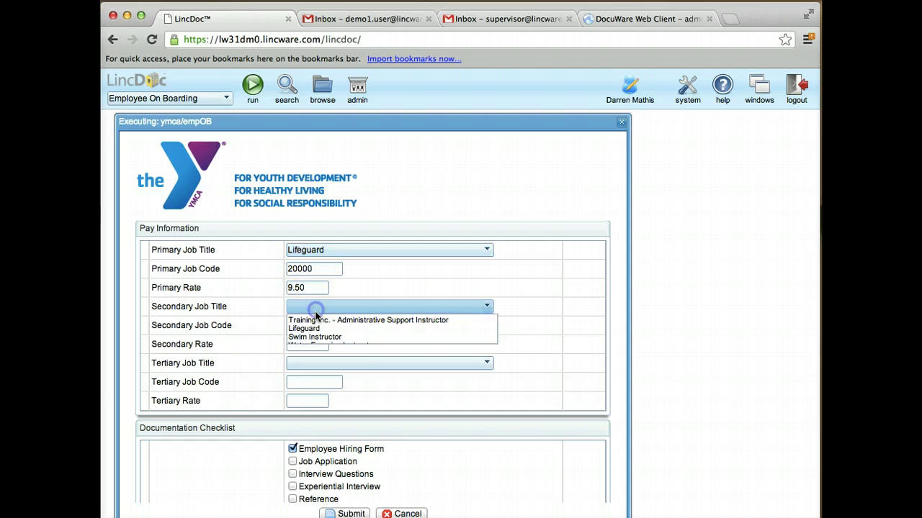
left_click(315, 337)
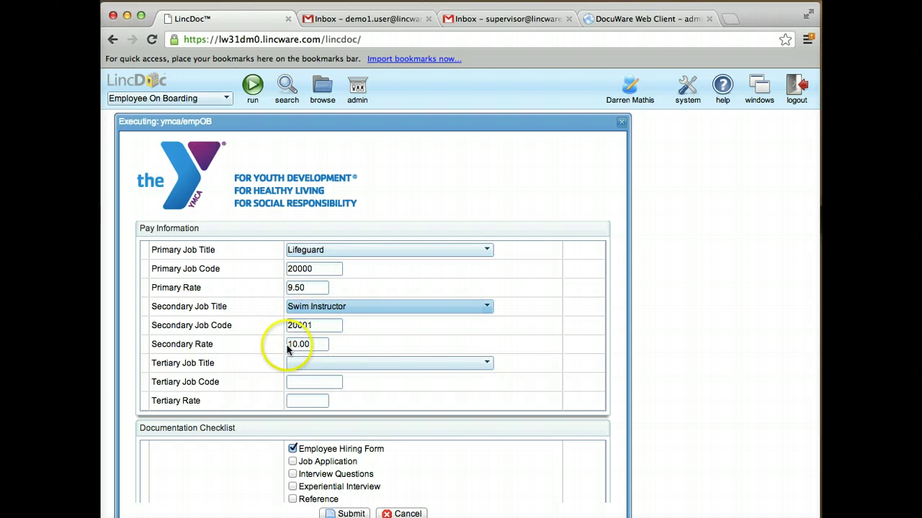
Answer Yes to the Section 125 Cafeteria Plan offer and No to employer-sponsored health insurance, and submit the onboarding form
scroll(317, 352, "down", 1)
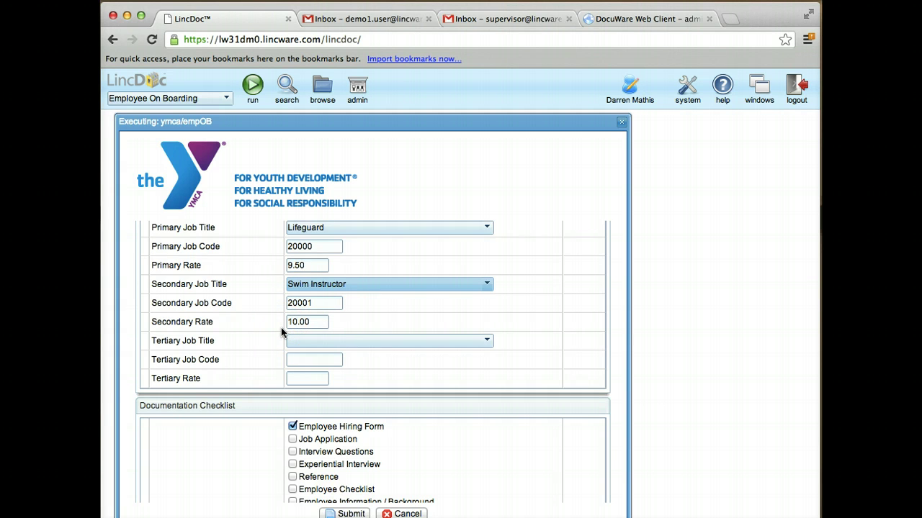
scroll(282, 332, "down", 8)
scroll(282, 332, "down", 5)
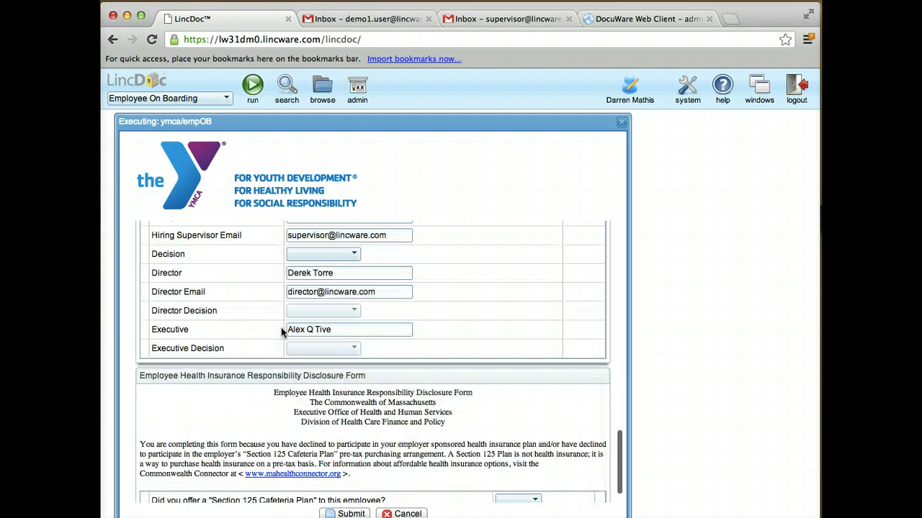
scroll(282, 332, "up", 1)
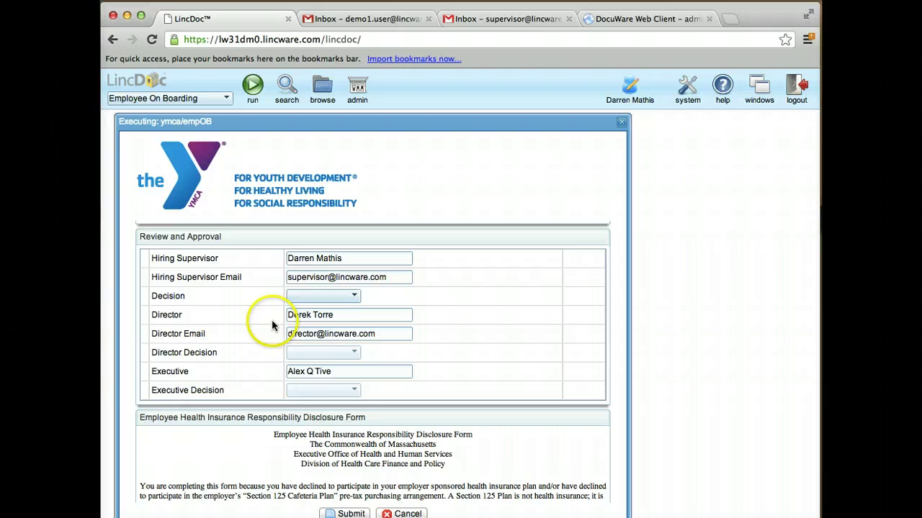
scroll(312, 362, "down", 2)
left_click(531, 465)
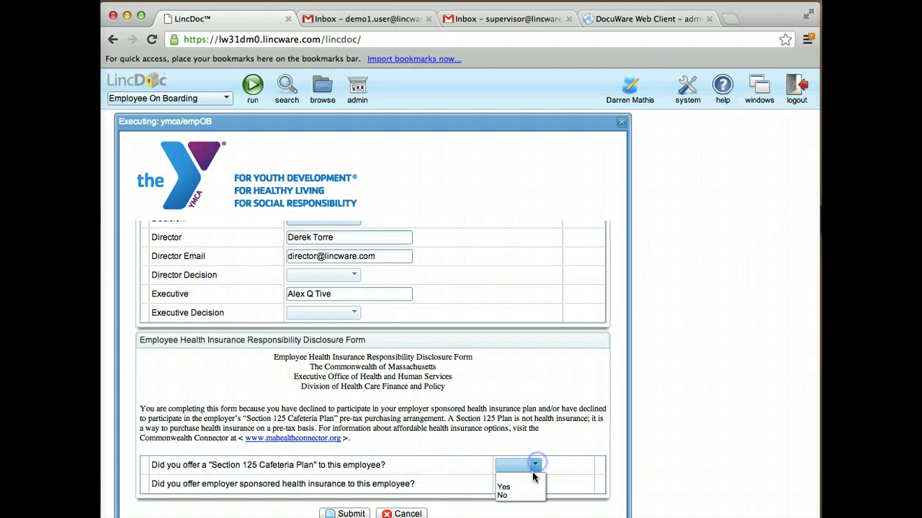
left_click(526, 486)
left_click(529, 484)
left_click(529, 511)
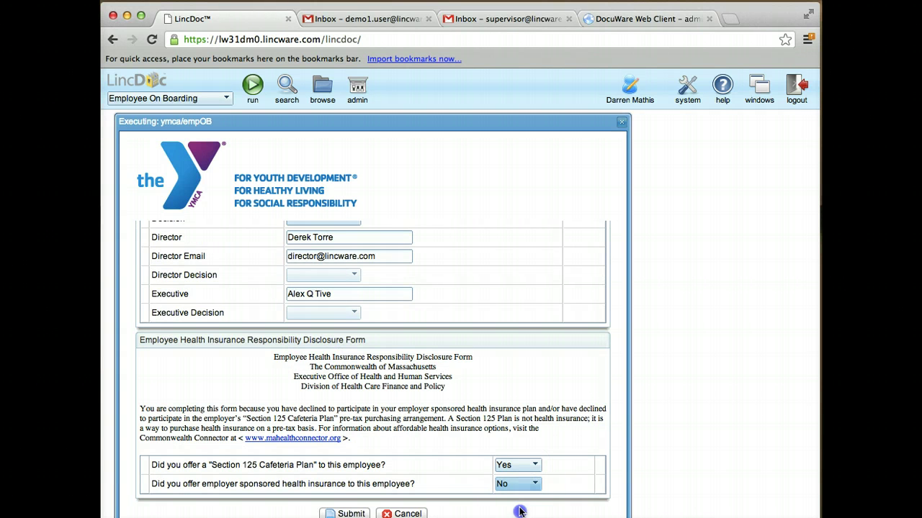
left_click(351, 513)
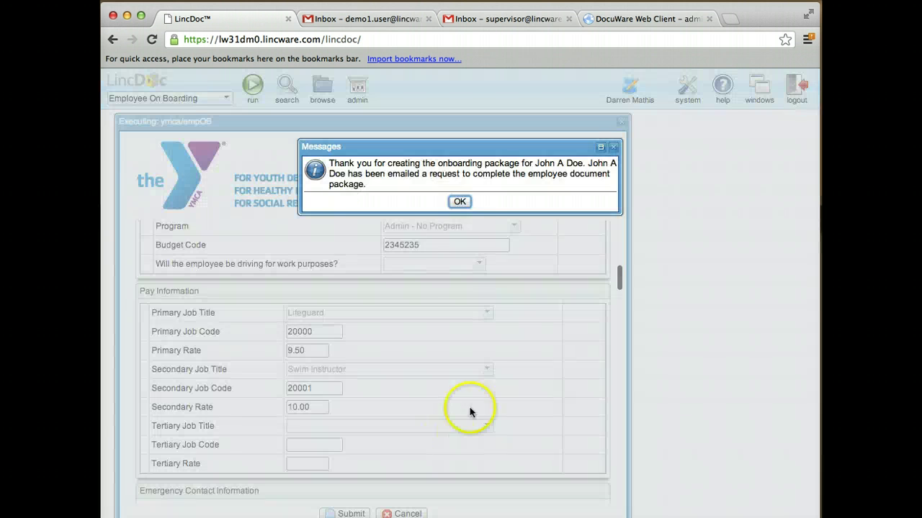
left_click(459, 201)
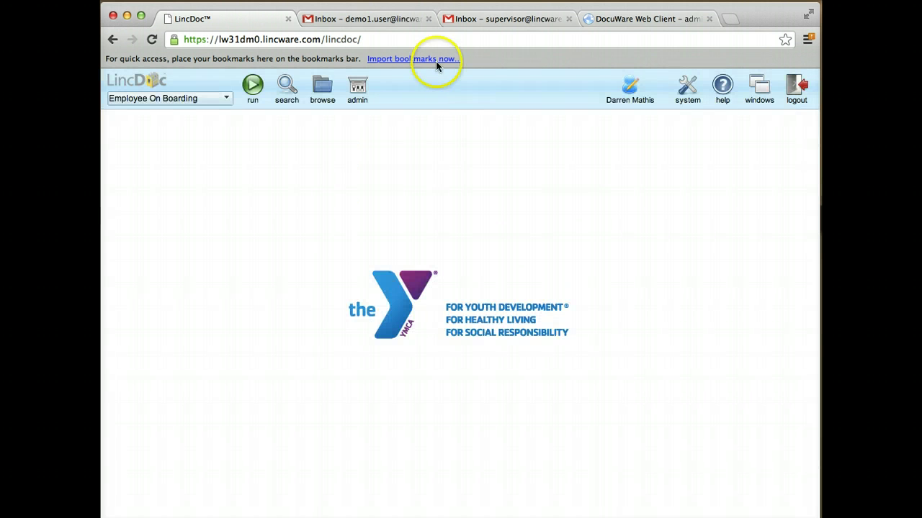
Switch to the new employee's Gmail inbox, open the "Welcome to the YMCA" email and follow its onboarding form link
left_click(385, 23)
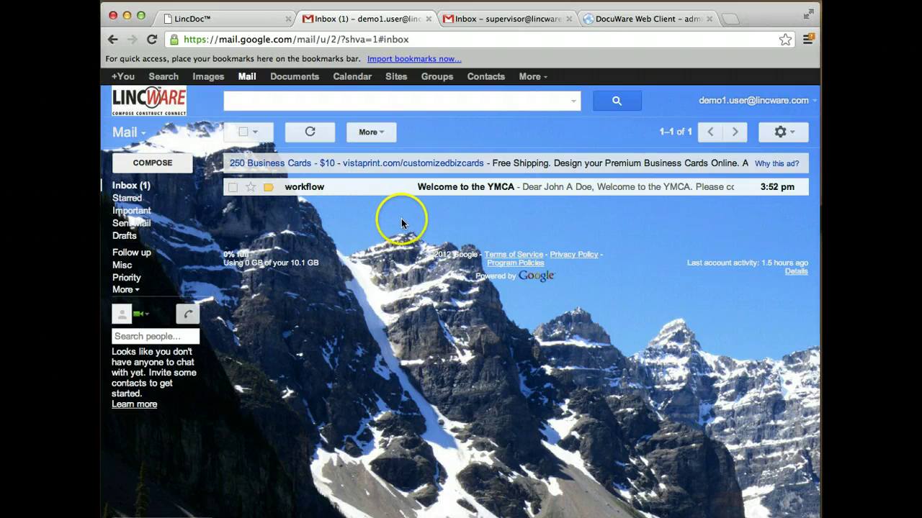
left_click(482, 189)
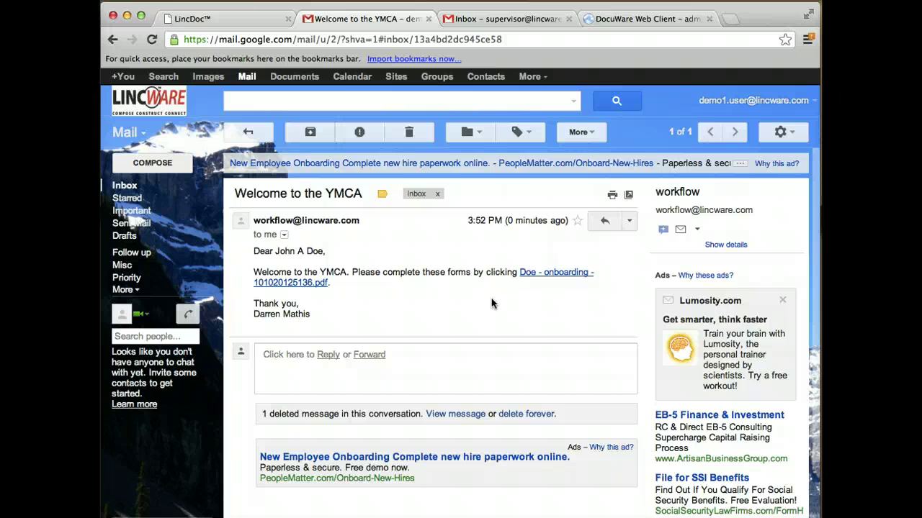
left_click(545, 275)
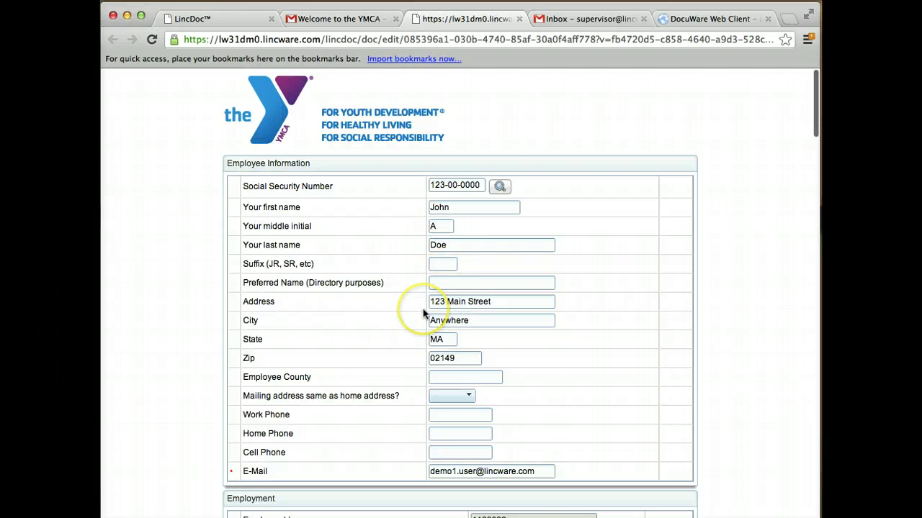
In the W-4 Personal Allowances Worksheet, answer No to being claimed as a dependent and No to having more than one job
scroll(425, 311, "down", 3)
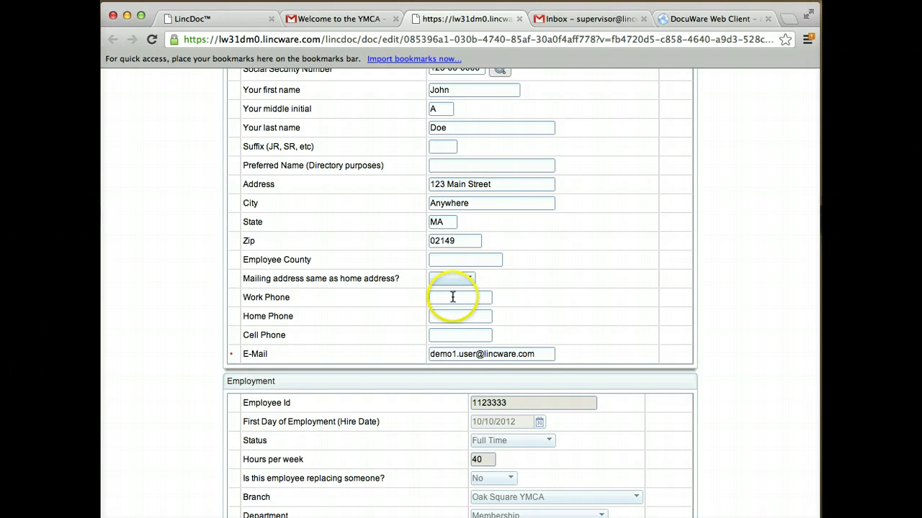
scroll(455, 298, "down", 5)
scroll(467, 293, "up", 1)
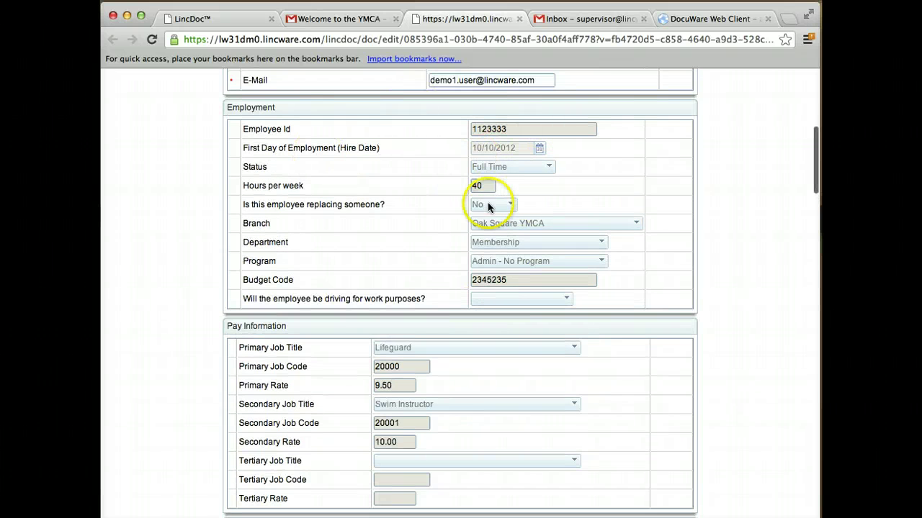
scroll(504, 307, "down", 5)
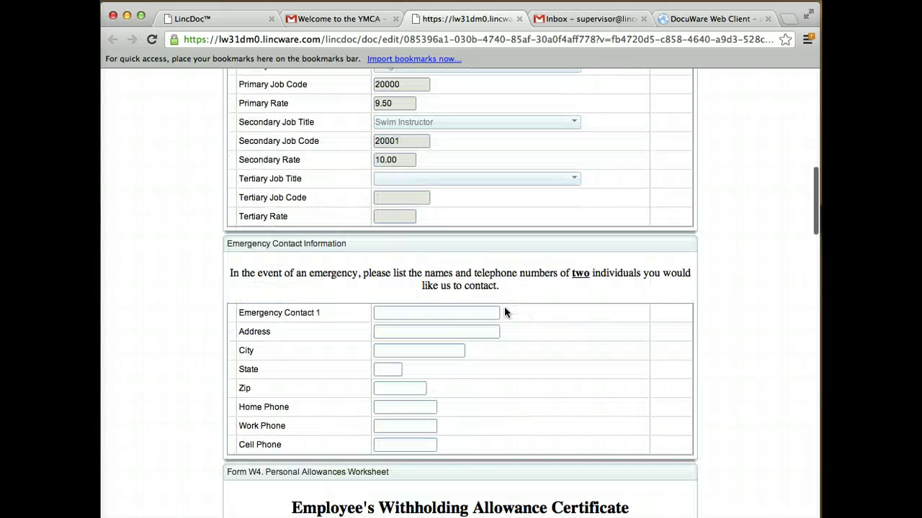
scroll(365, 354, "down", 4)
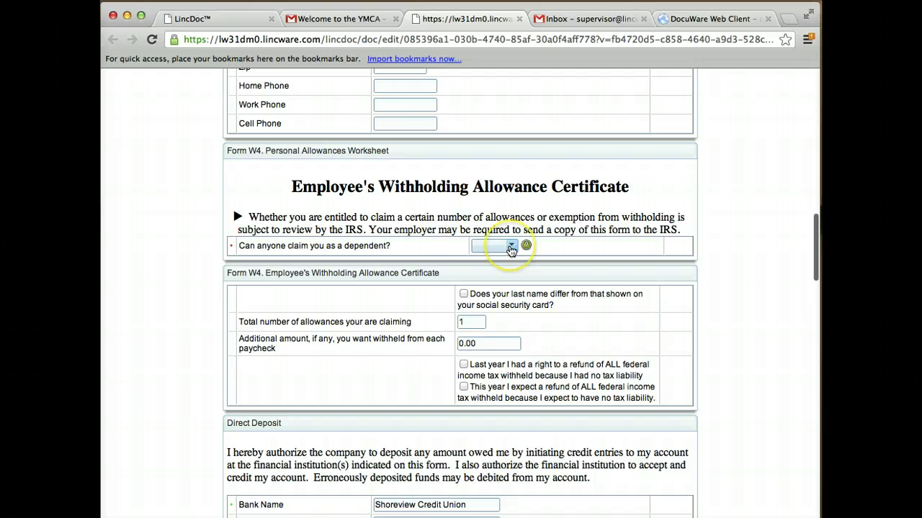
left_click(510, 248)
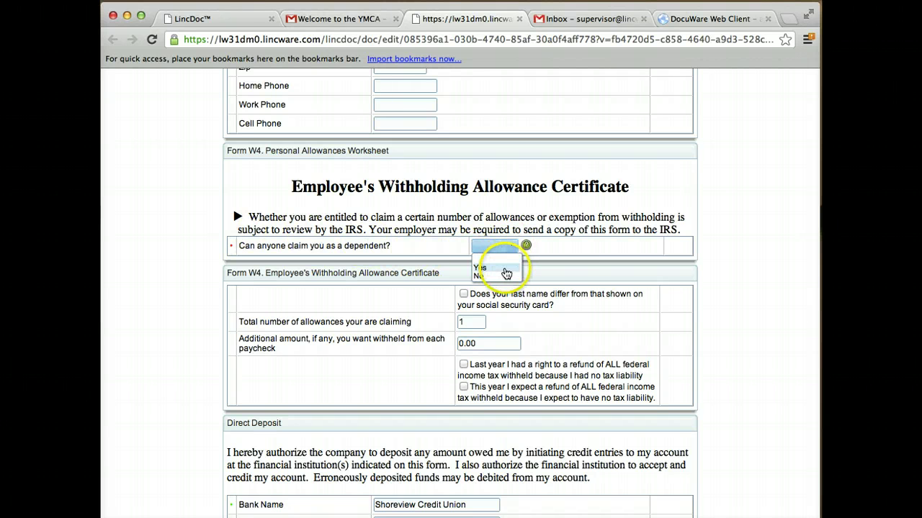
left_click(506, 275)
left_click(514, 267)
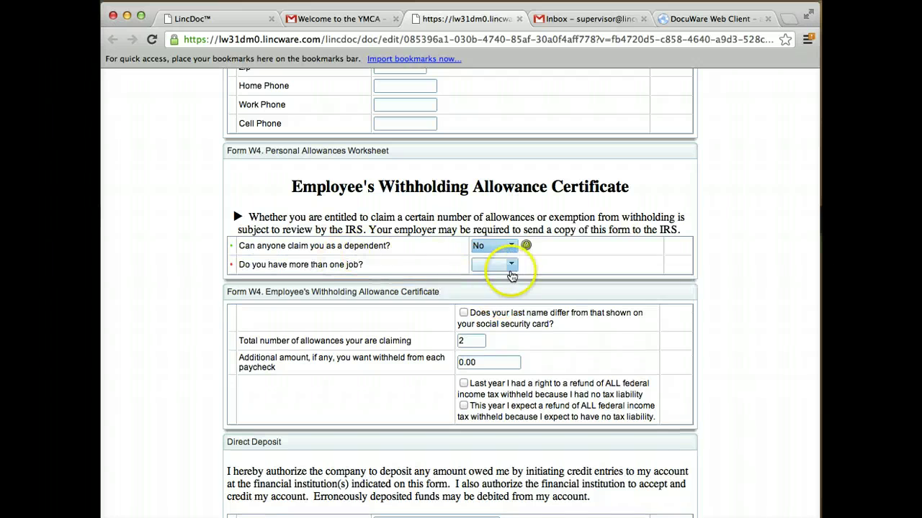
left_click(496, 294)
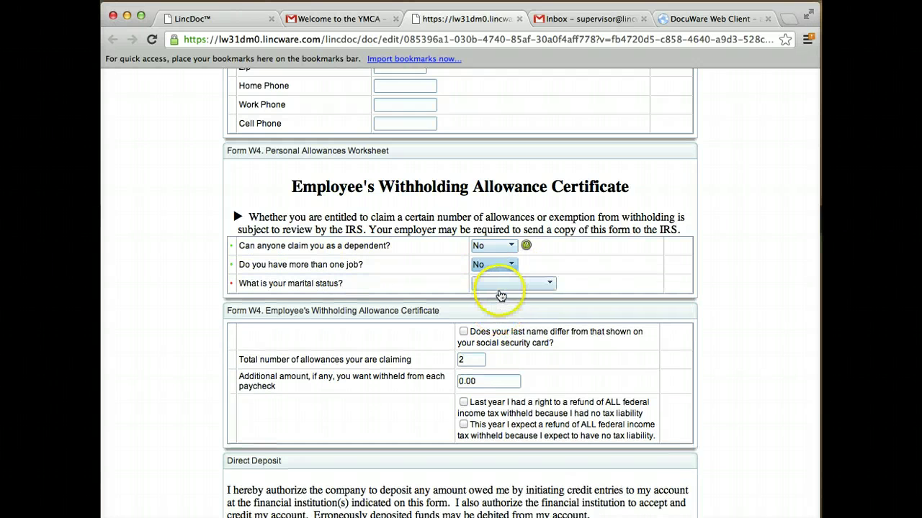
Try Married as the marital status in the W-4 worksheet, and set it to Single instead
left_click(550, 286)
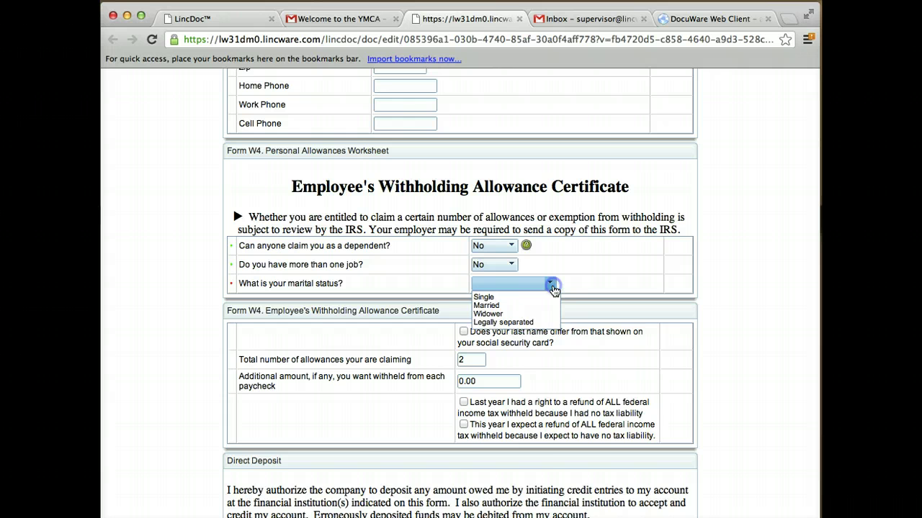
left_click(545, 306)
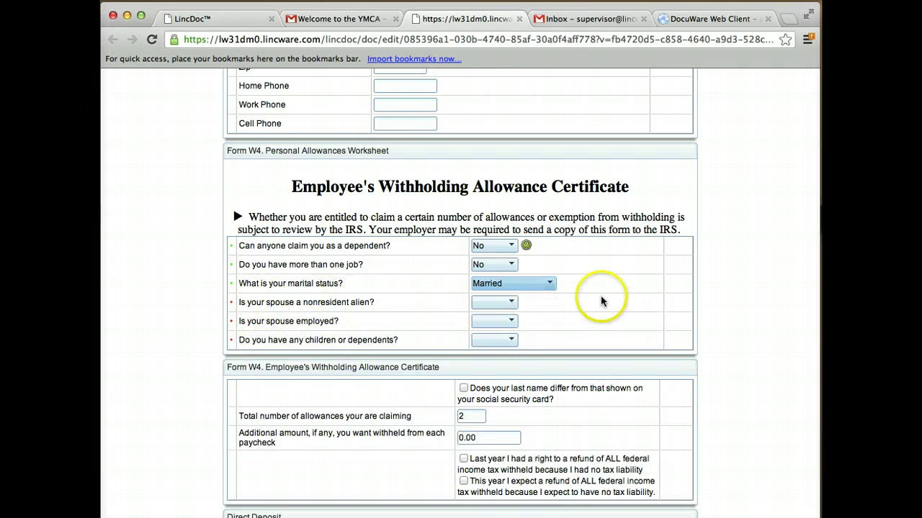
left_click(545, 286)
left_click(526, 293)
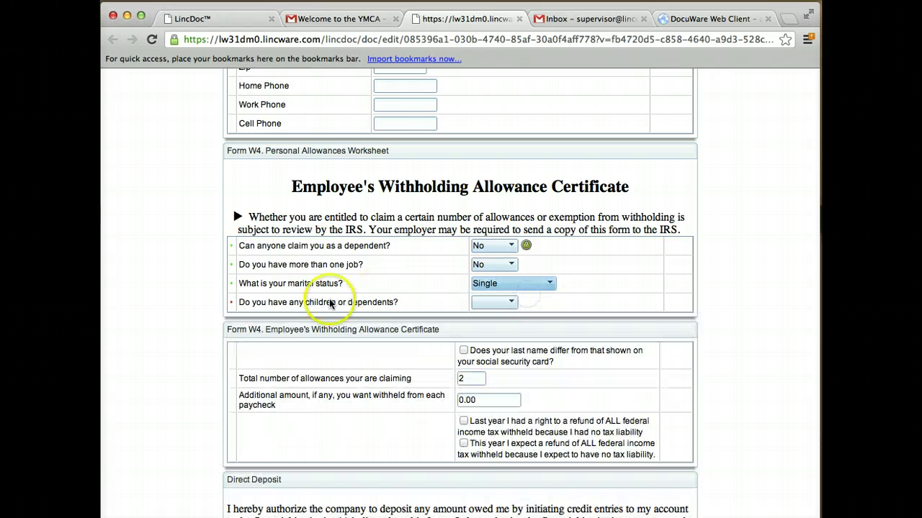
Try Yes for having children or dependents in the W-4 worksheet, and change the answer to No
left_click(504, 303)
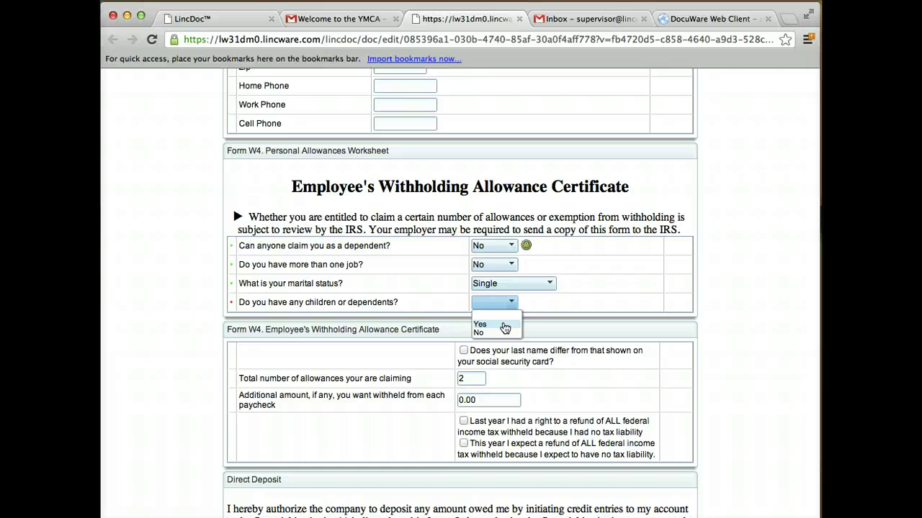
left_click(504, 327)
scroll(504, 324, "down", 1)
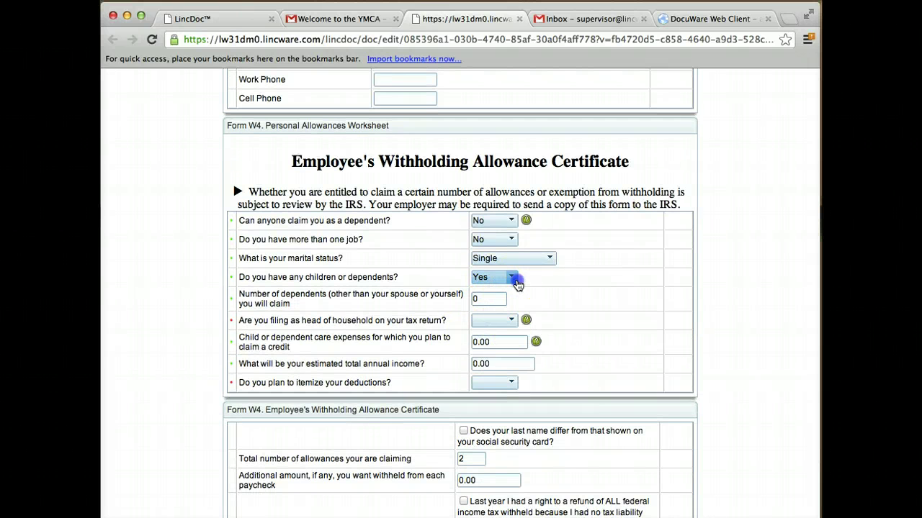
left_click(511, 279)
left_click(504, 307)
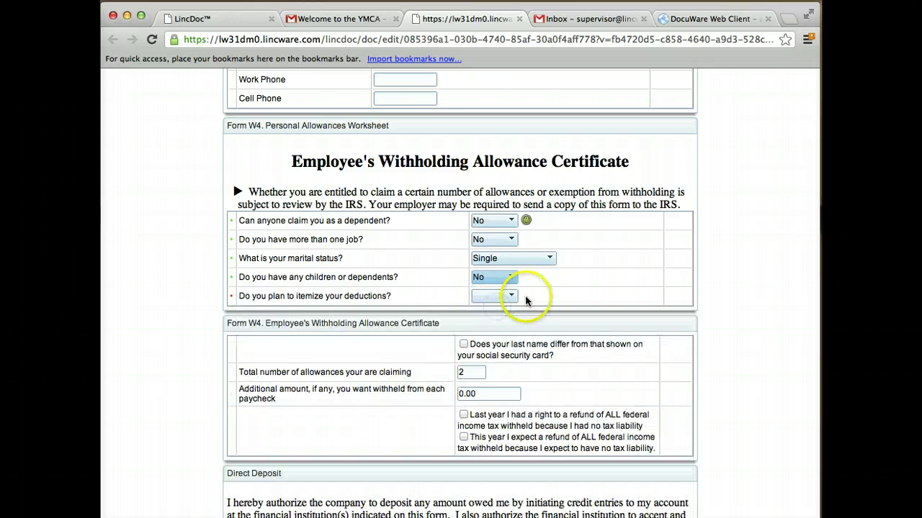
Answer No to itemizing deductions and No to claiming adjustments to income in the W-4 worksheet
left_click(510, 298)
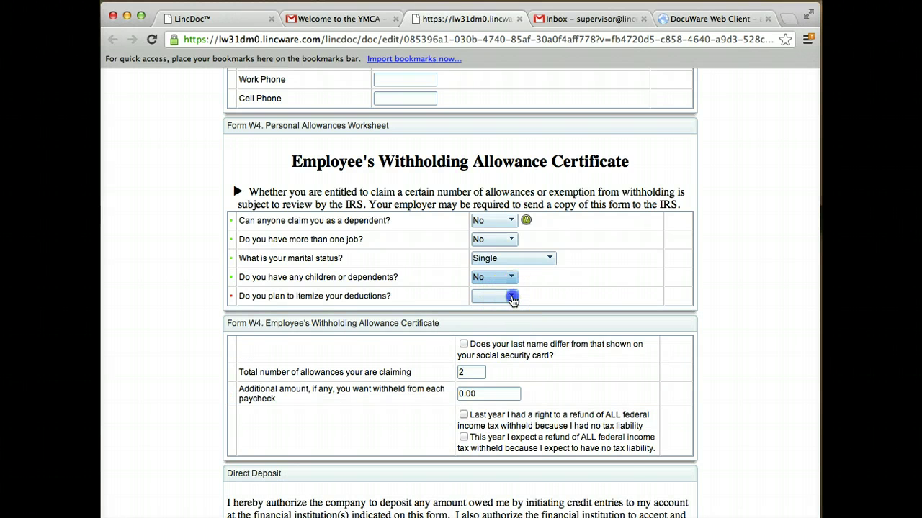
left_click(496, 327)
left_click(511, 315)
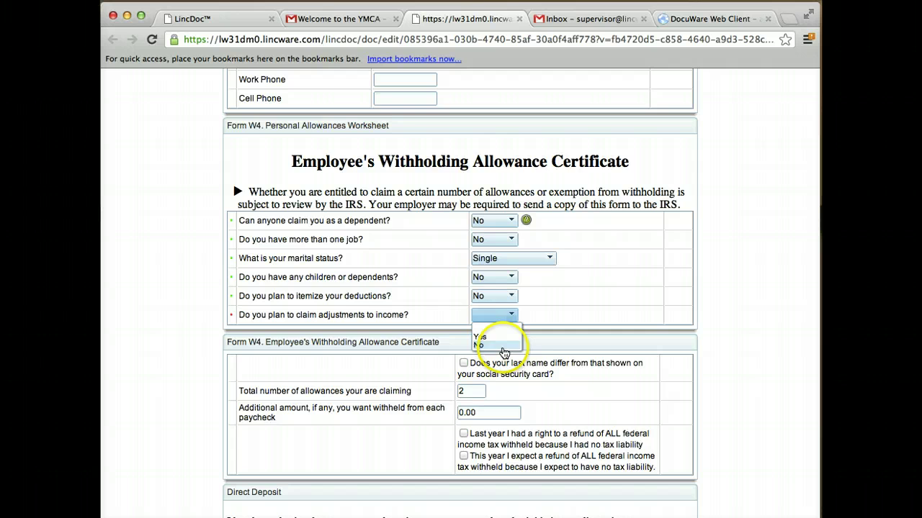
left_click(504, 352)
In the health insurance disclosure, answer No to employer-sponsored insurance, No to the Section 125 Cafeteria Plan and No to other insurance
scroll(504, 353, "down", 5)
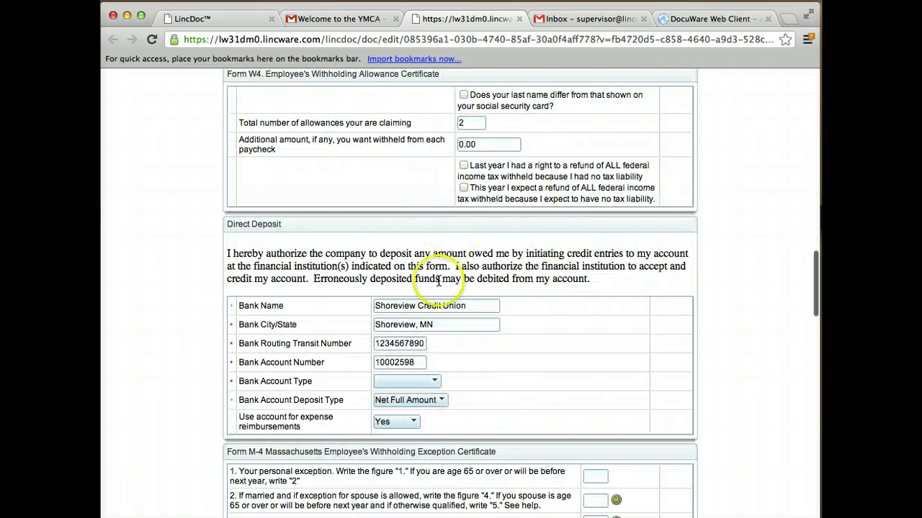
scroll(442, 288, "down", 7)
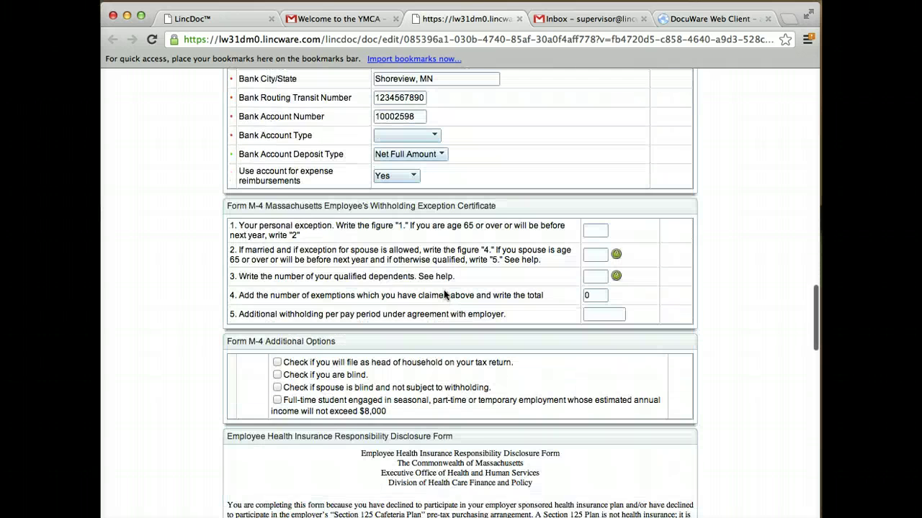
scroll(443, 290, "down", 6)
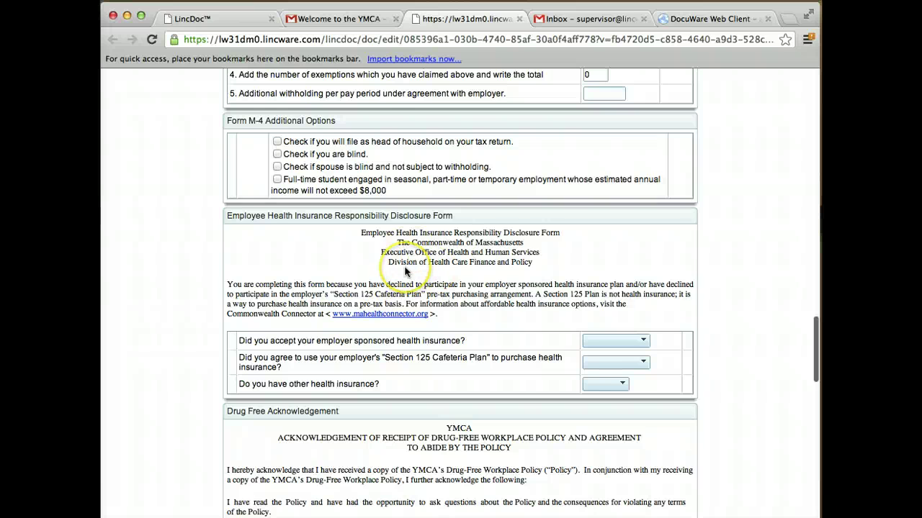
scroll(405, 272, "down", 4)
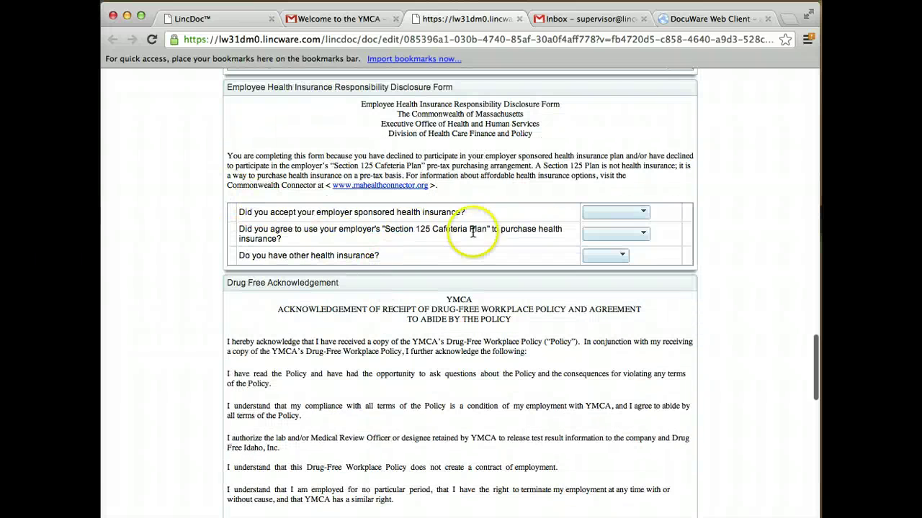
left_click(635, 213)
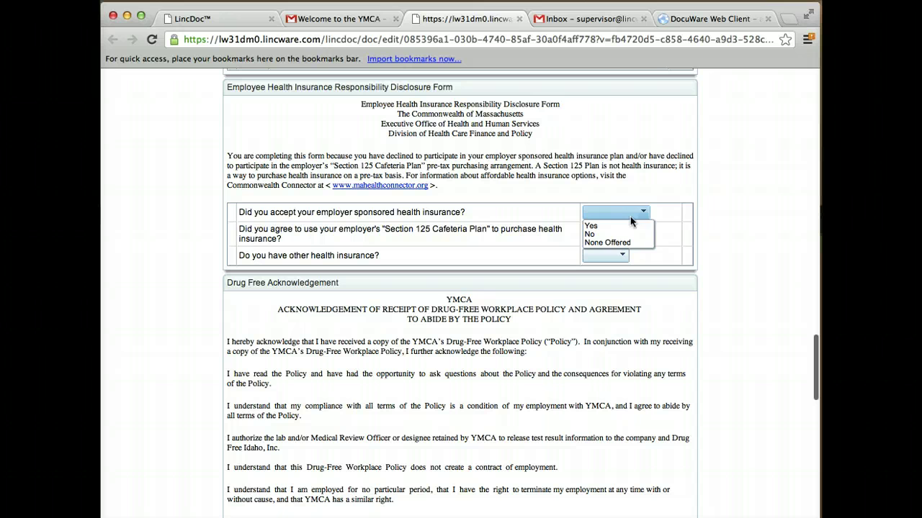
left_click(628, 229)
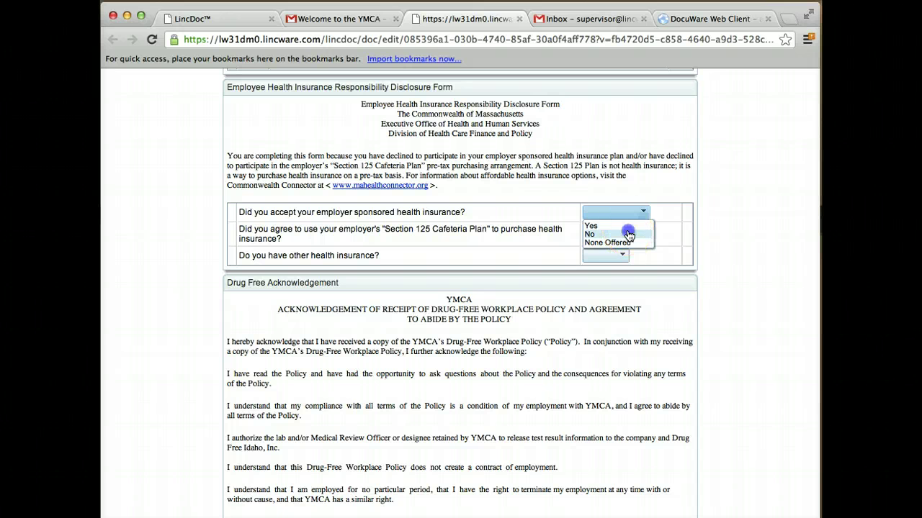
left_click(628, 234)
left_click(625, 234)
left_click(626, 256)
left_click(617, 256)
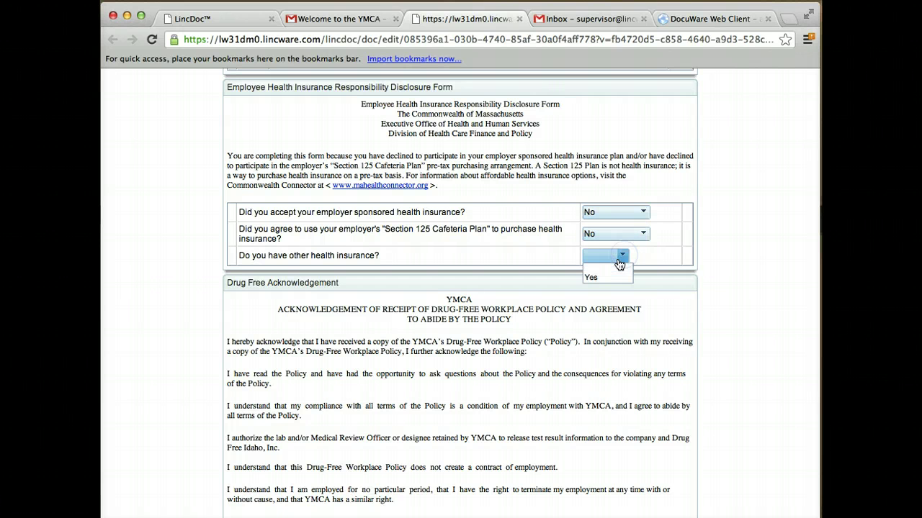
left_click(616, 287)
Answer Yes to both the Drug Free code of conduct acknowledgement and the Child Abuse Prevention Code of Conduct acknowledgement
scroll(616, 288, "down", 5)
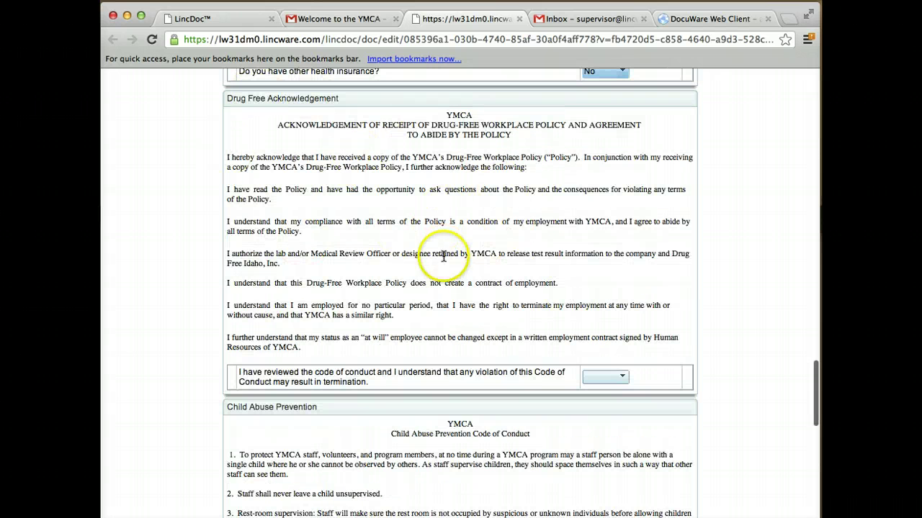
left_click(605, 377)
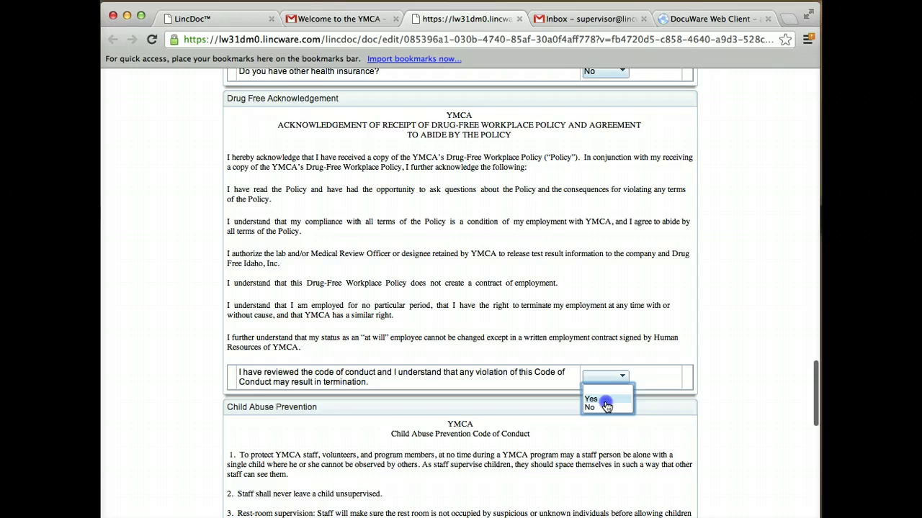
left_click(592, 398)
scroll(563, 331, "down", 15)
scroll(563, 331, "down", 6)
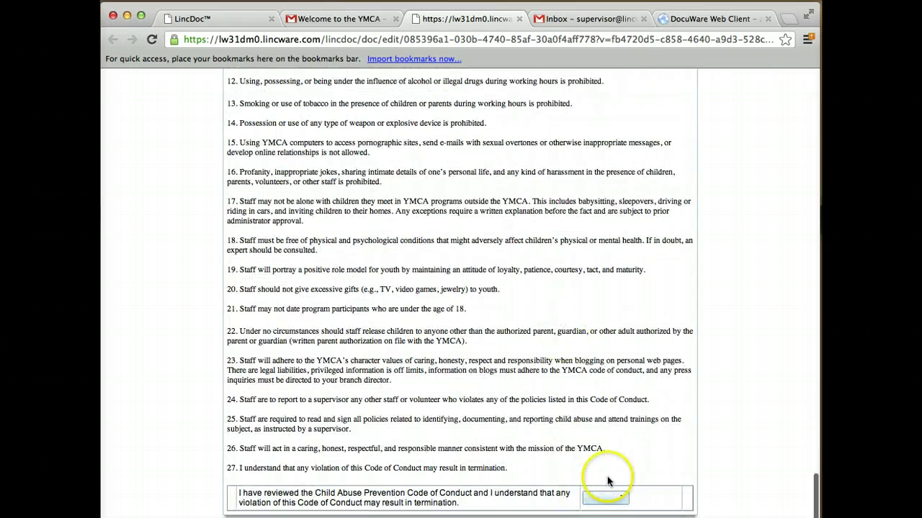
left_click(622, 499)
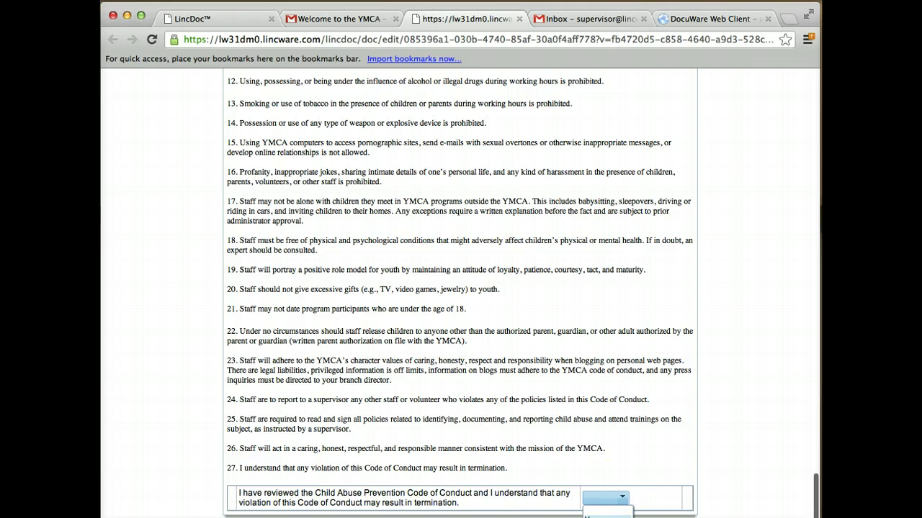
left_click(605, 516)
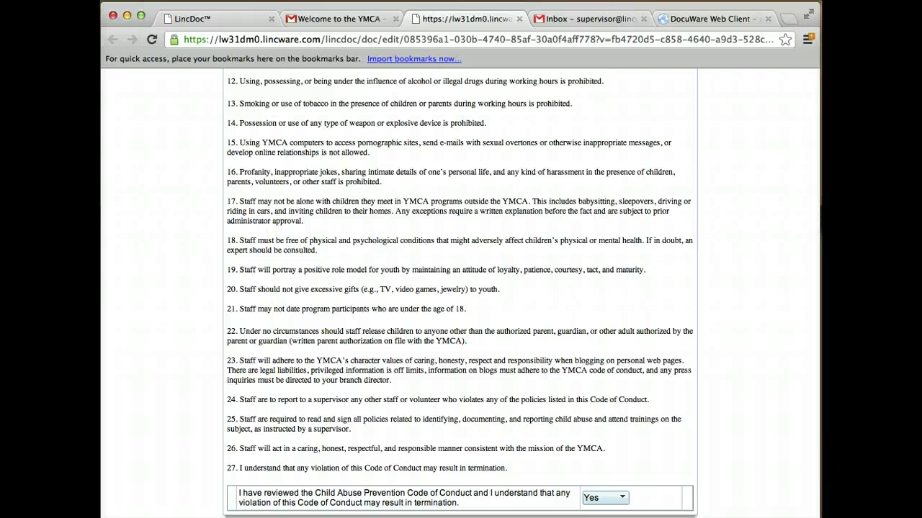
Try to submit the form, and set the missing Bank Account Type under Direct Deposit to Checking
left_click(534, 439)
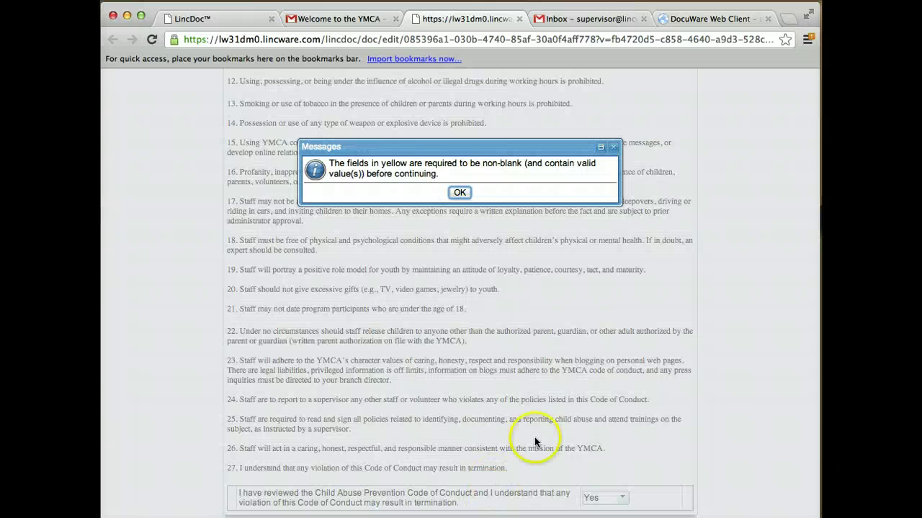
left_click(459, 192)
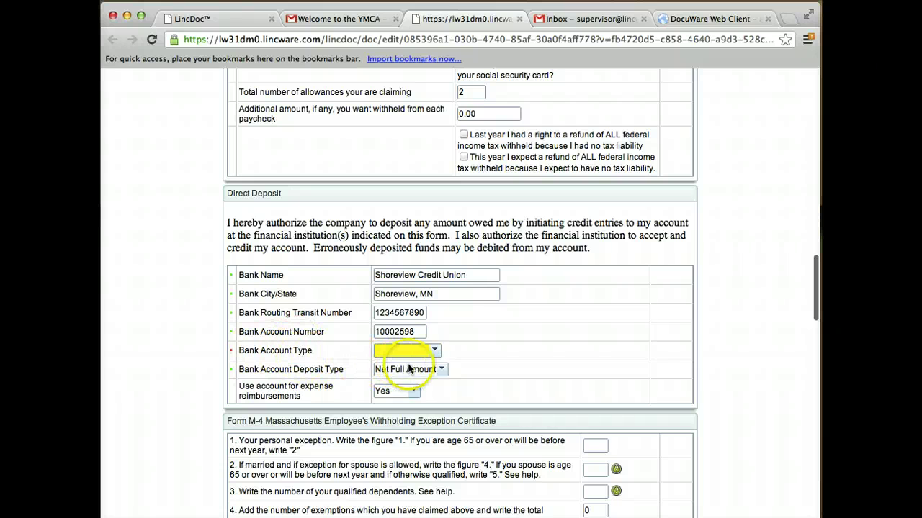
left_click(432, 351)
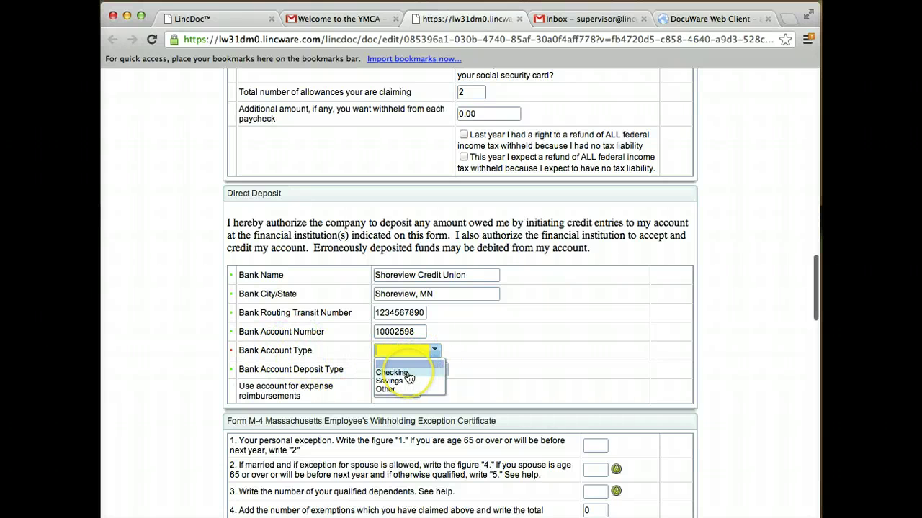
left_click(393, 372)
Submit the completed employee onboarding form to generate the PDF package
scroll(432, 360, "down", 20)
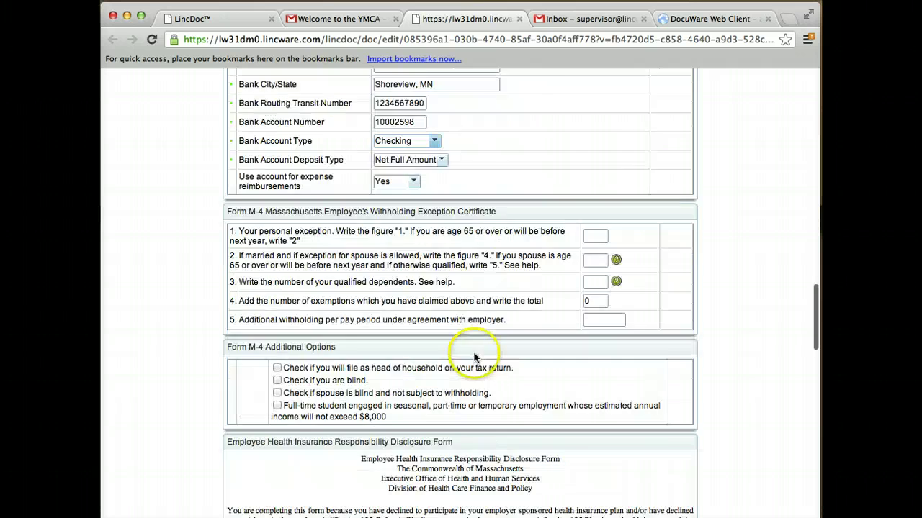
scroll(474, 357, "down", 2)
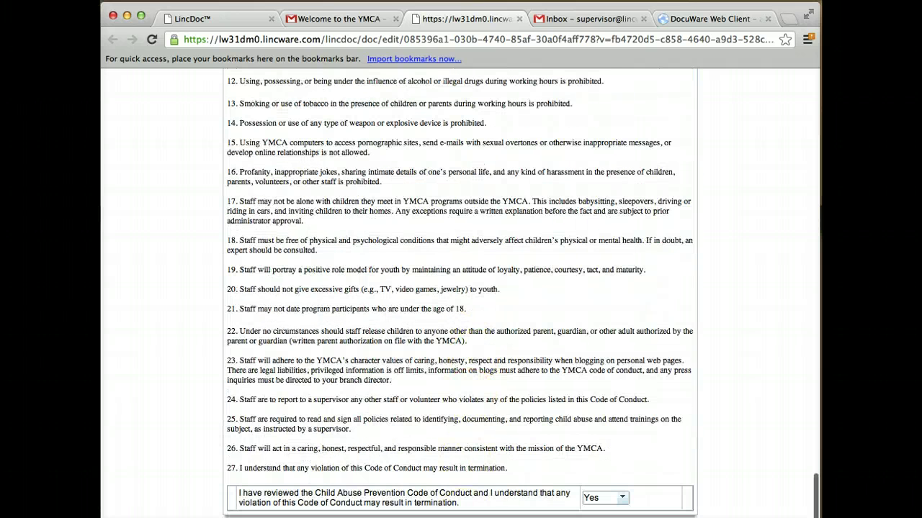
left_click(469, 346)
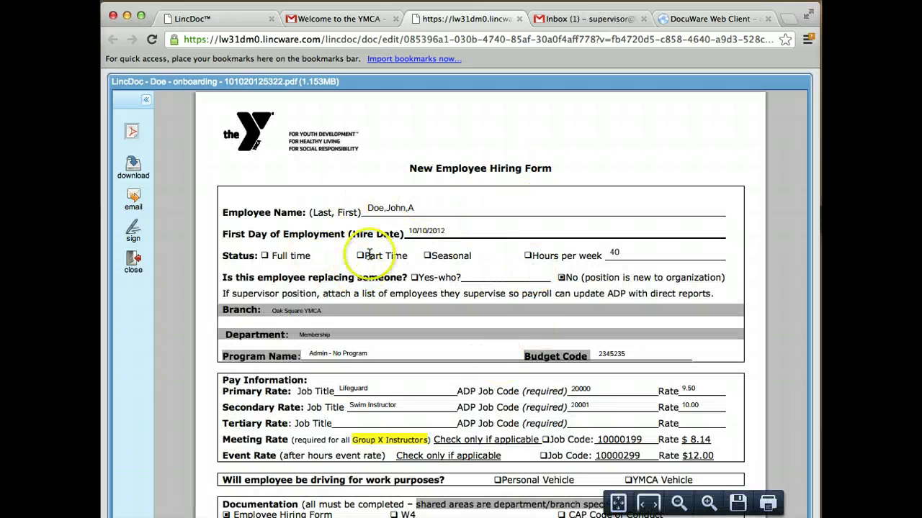
Sign all of the employee's signature fields at once with a handwritten signature, then check it on the New Employee Hiring Form
scroll(381, 286, "down", 5)
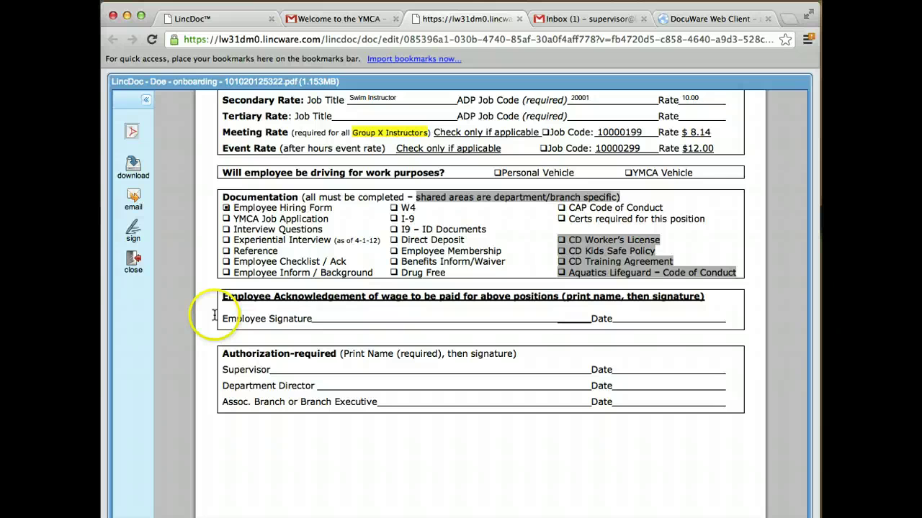
left_click(134, 229)
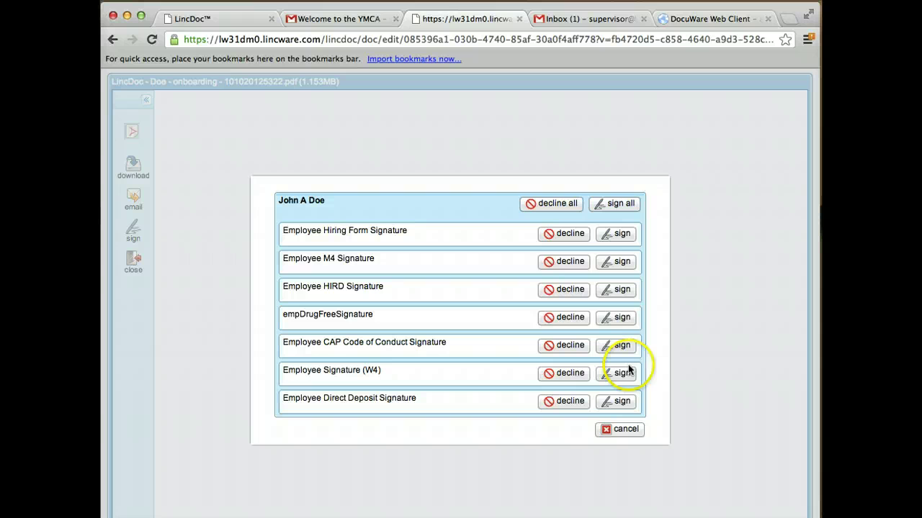
left_click(618, 205)
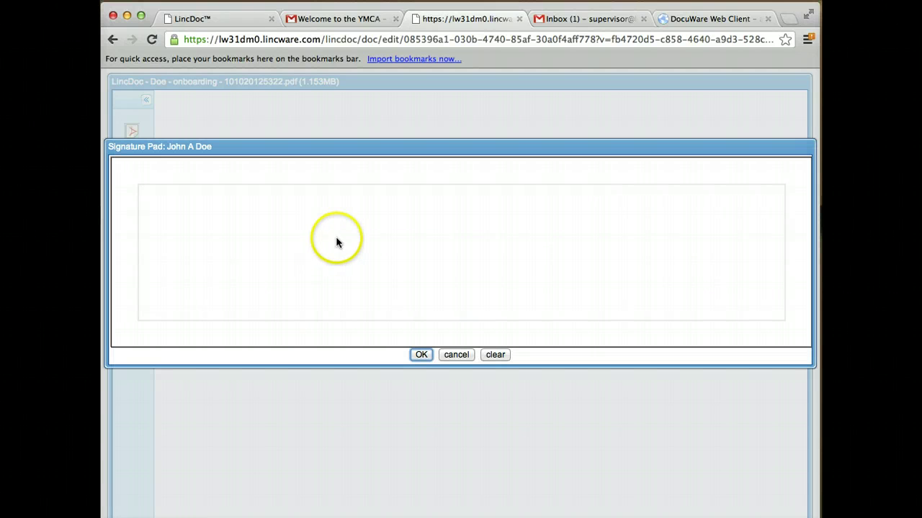
left_click_drag(342, 222, 497, 274)
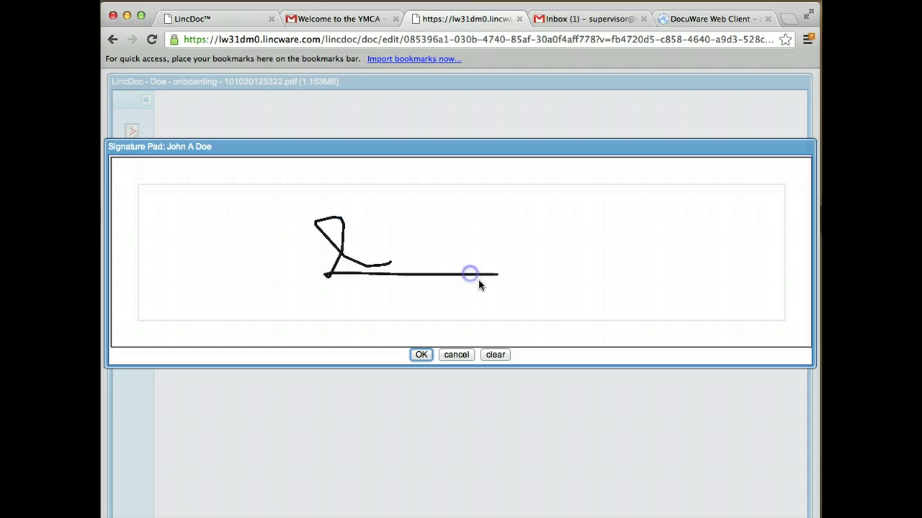
left_click(423, 356)
left_click(423, 354)
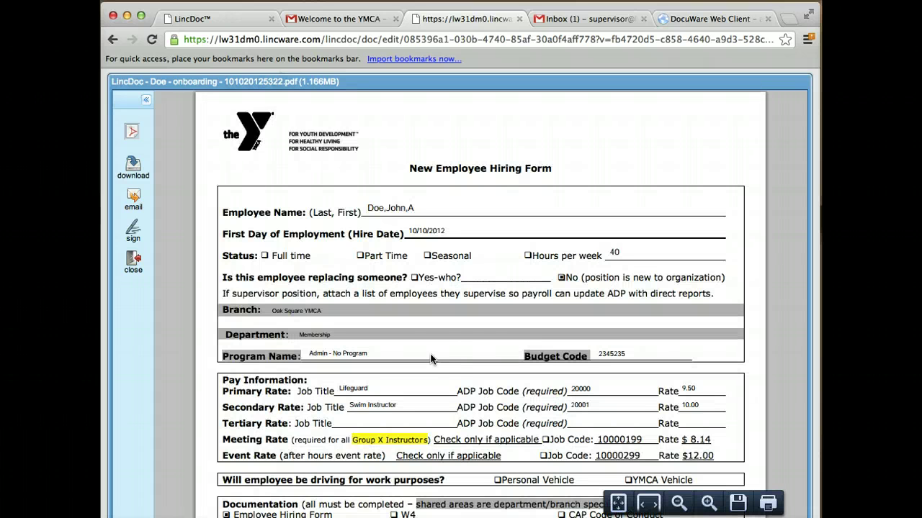
left_click(438, 358)
scroll(439, 358, "down", 5)
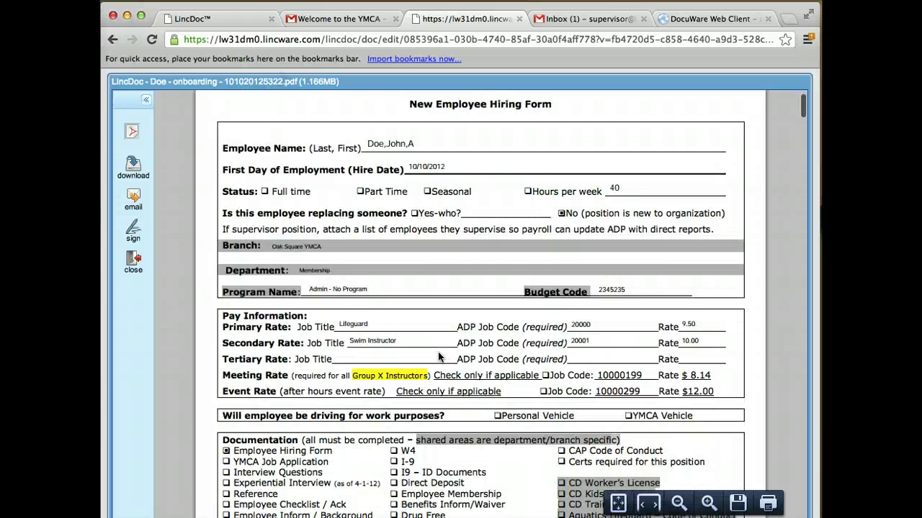
left_click(364, 282)
left_click(339, 309)
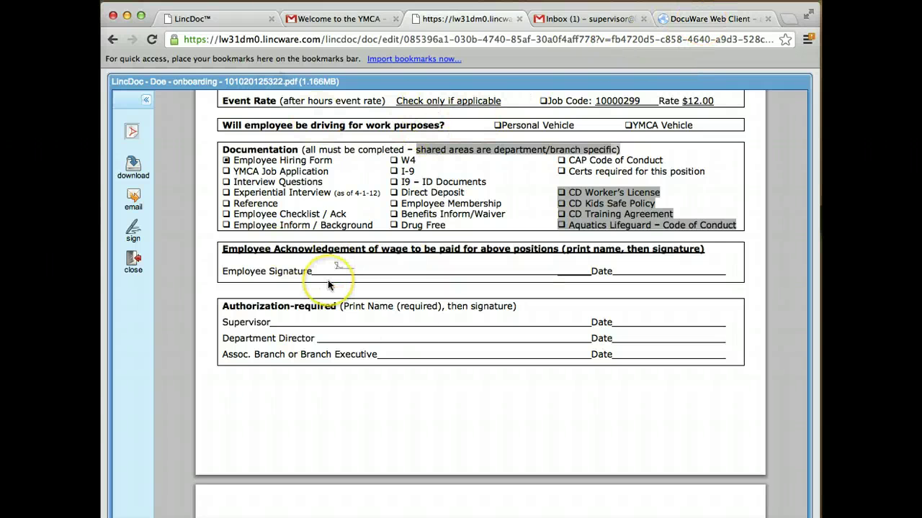
Switch to DocuWare, refresh the Personnel list and open the new employee's document at the hiring form's Authorization-required section
left_click(709, 19)
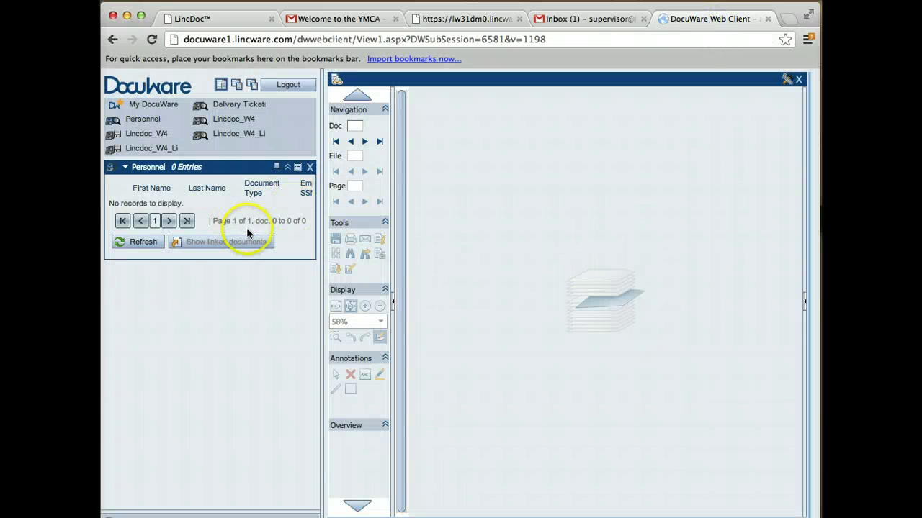
left_click(144, 243)
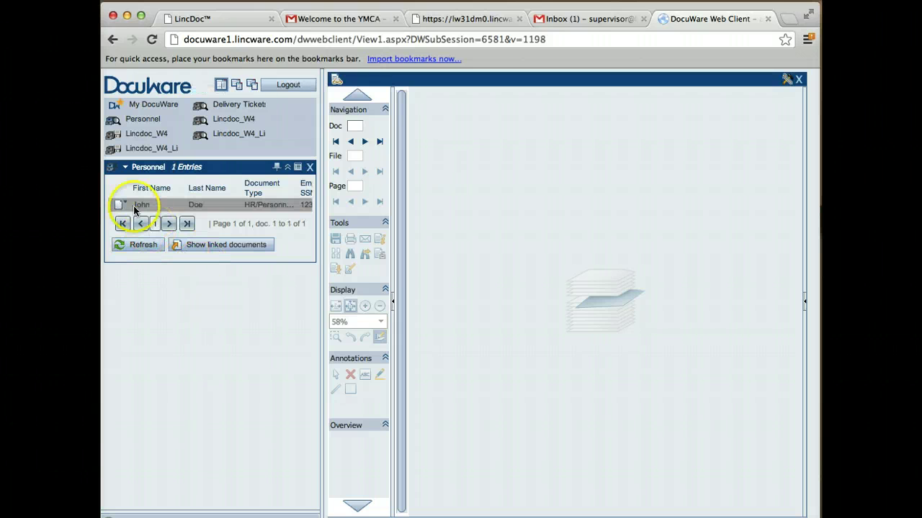
left_click(195, 207)
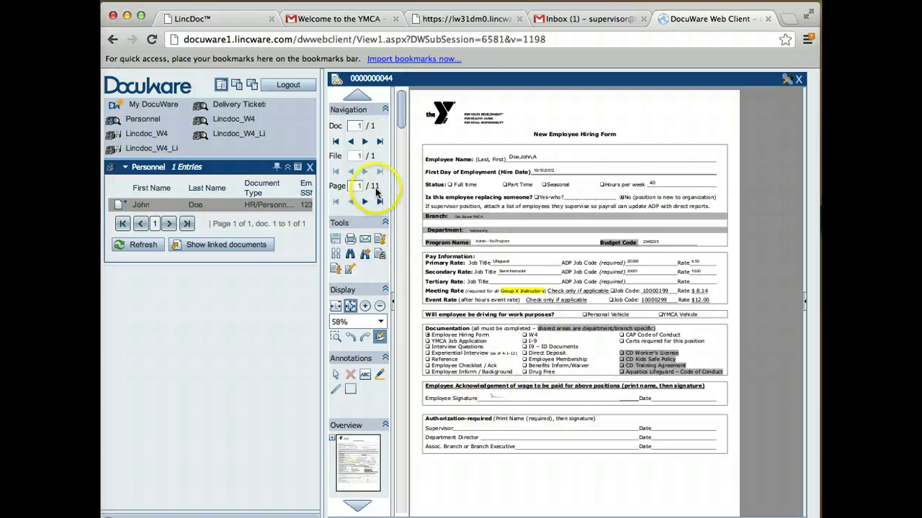
left_click(365, 307)
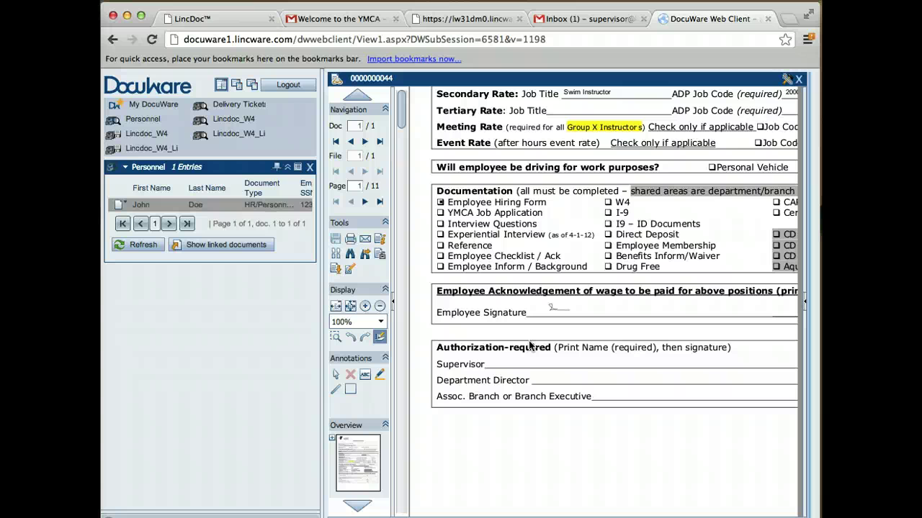
left_click(495, 356)
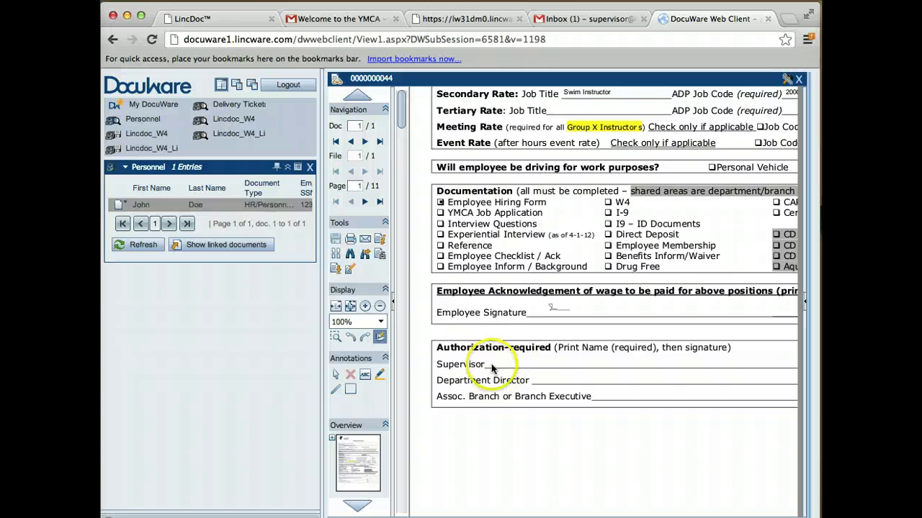
left_click(245, 271)
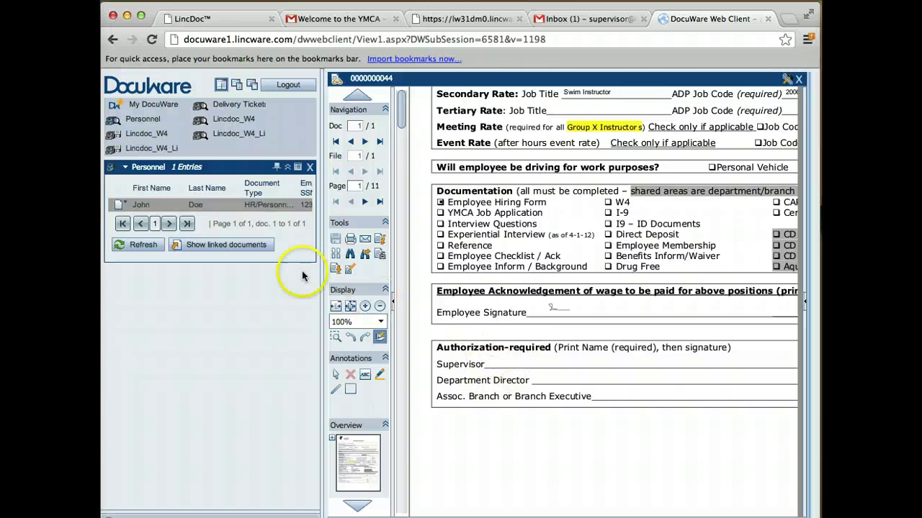
Show the documents linked to the employee's record and open the LincDoc launch entry for editing in LincDoc
left_click(206, 248)
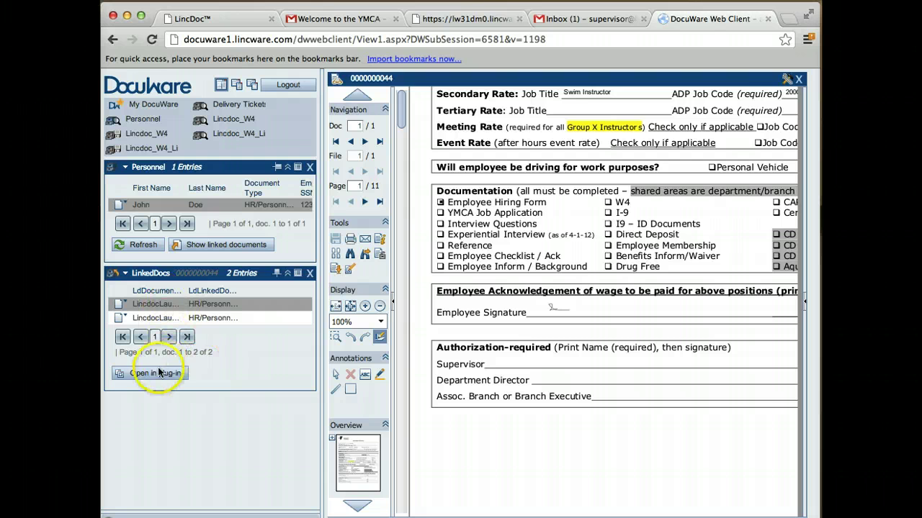
left_click(160, 373)
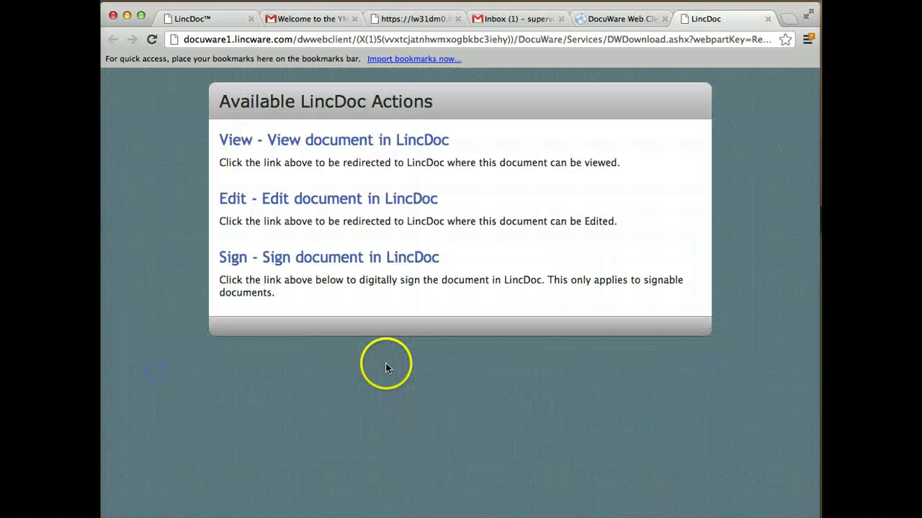
left_click(326, 203)
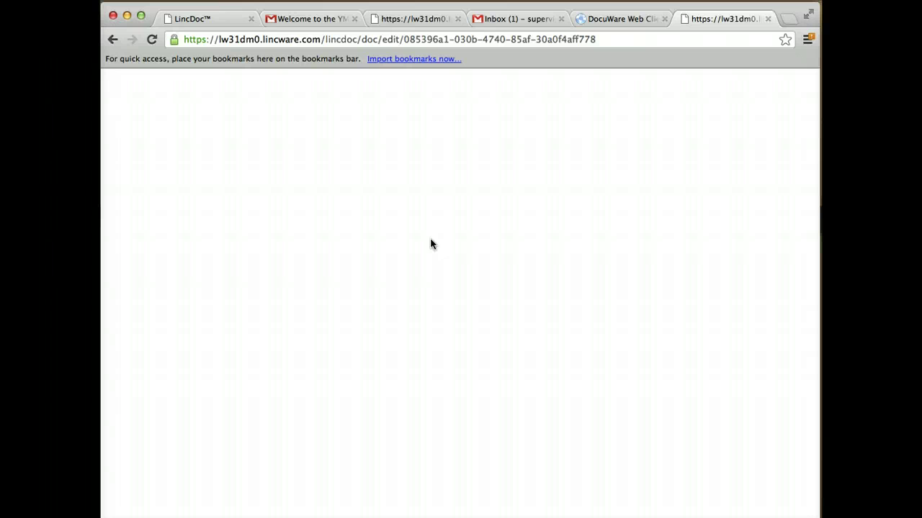
Set the hiring supervisor's Decision under Review and Approval to Accept and submit the onboarding form
mouse_move(452, 170)
left_mouse_down()
mouse_move(383, 58)
mouse_move(426, 61)
mouse_move(448, 163)
mouse_move(396, 274)
mouse_move(448, 275)
left_mouse_up()
scroll(448, 277, "down", 3)
scroll(448, 278, "down", 10)
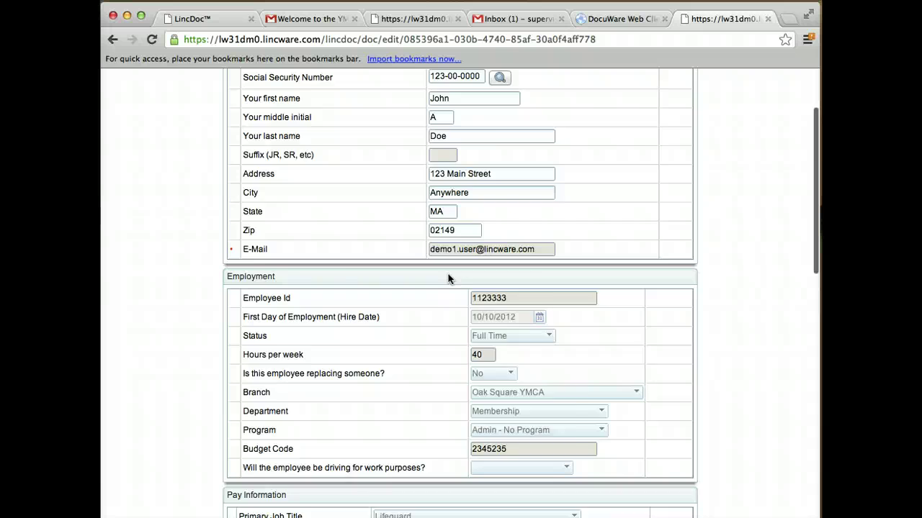
mouse_move(448, 277)
left_mouse_down()
mouse_move(413, 130)
mouse_move(433, 229)
left_mouse_up()
scroll(434, 246, "up", 10)
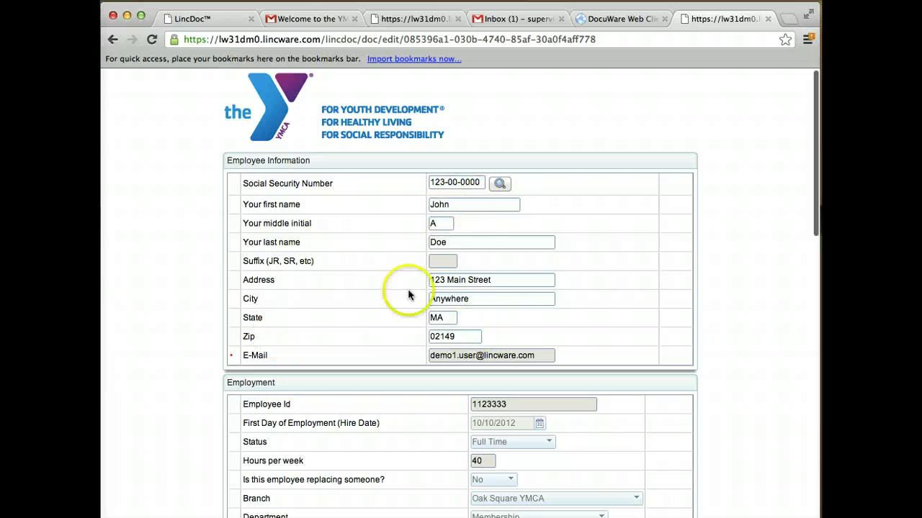
scroll(421, 328, "down", 10)
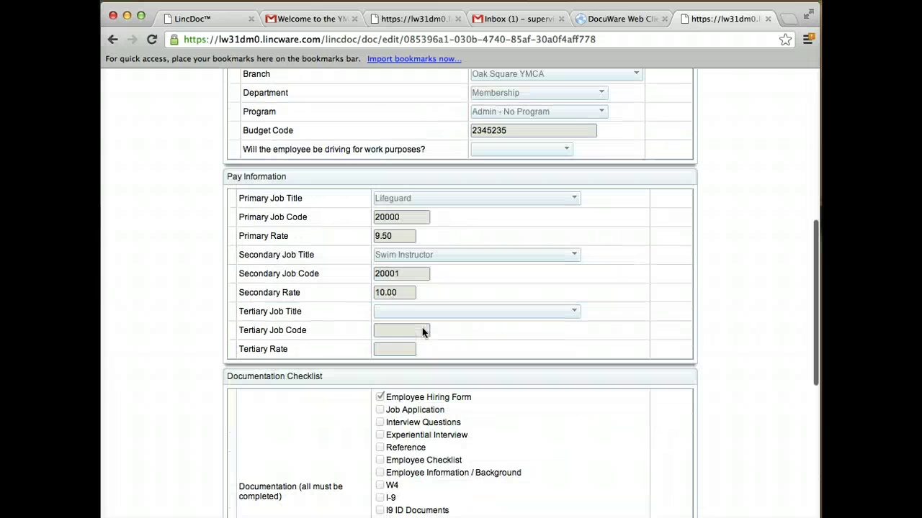
scroll(381, 284, "down", 10)
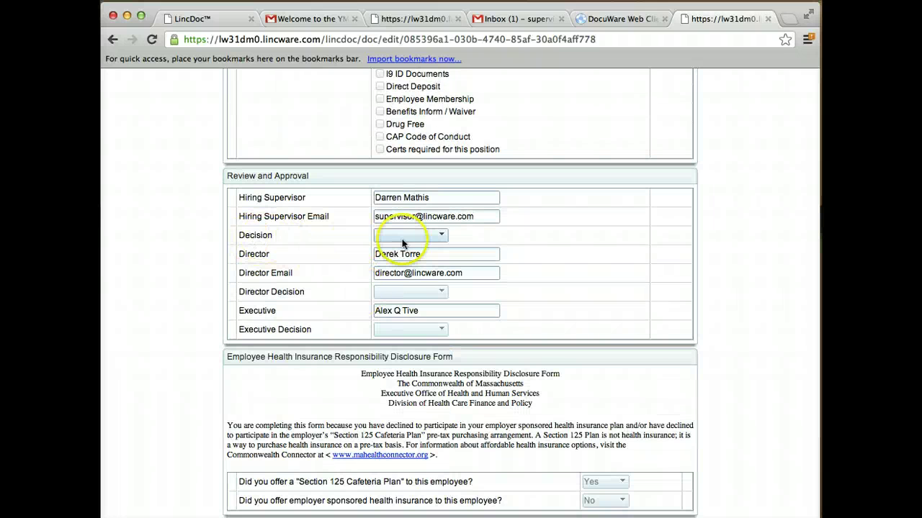
left_click(443, 237)
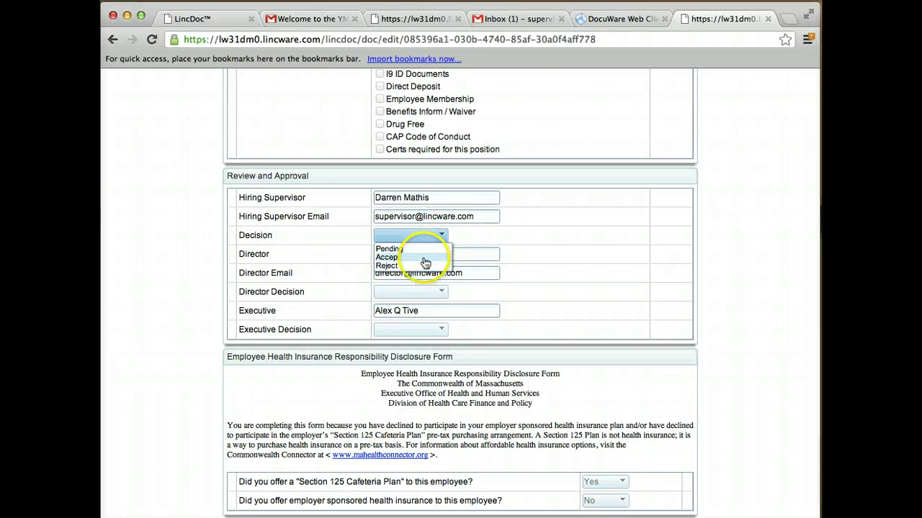
left_click(423, 251)
scroll(499, 260, "down", 1)
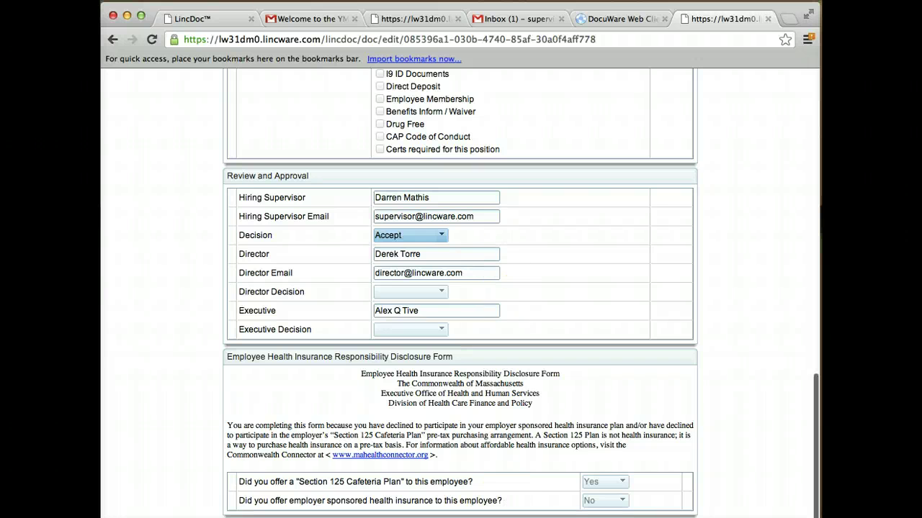
left_click(568, 288)
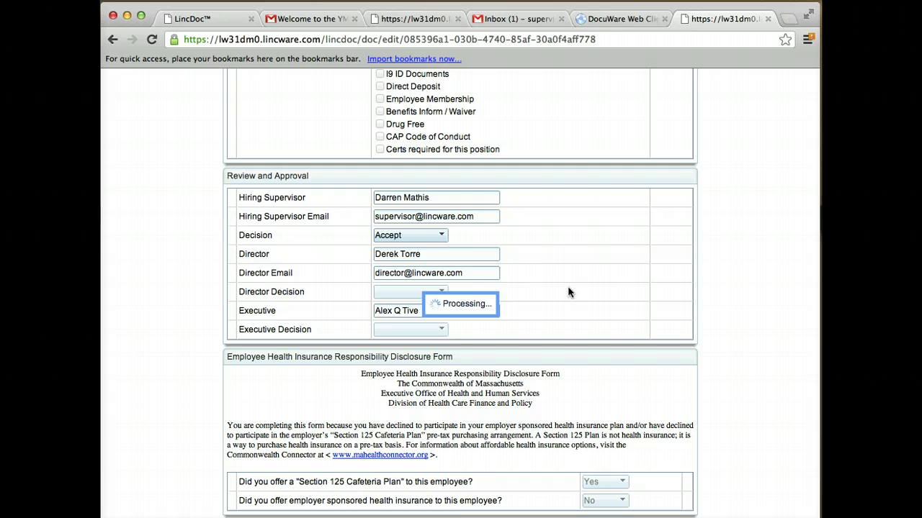
left_click(514, 207)
Read the new hire packet completion email in the supervisor's Gmail inbox, then switch back to DocuWare
left_click(519, 20)
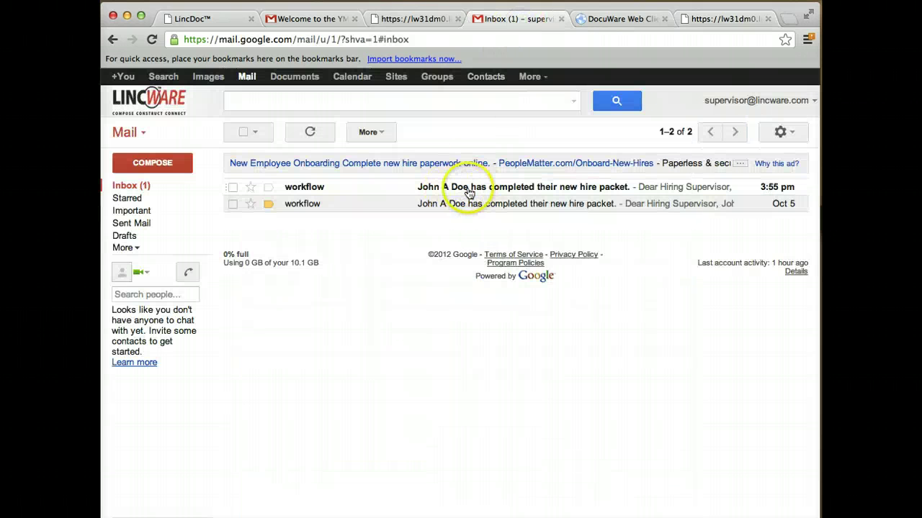
left_click(469, 182)
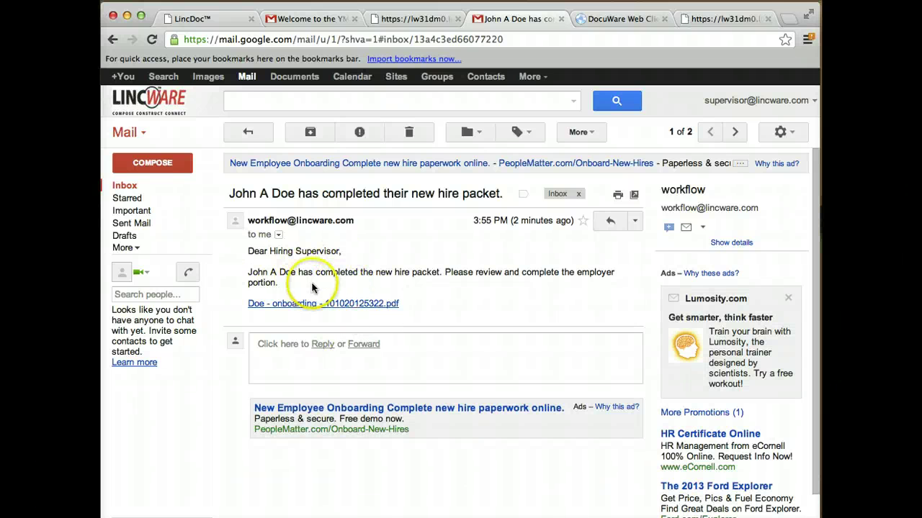
left_click(598, 18)
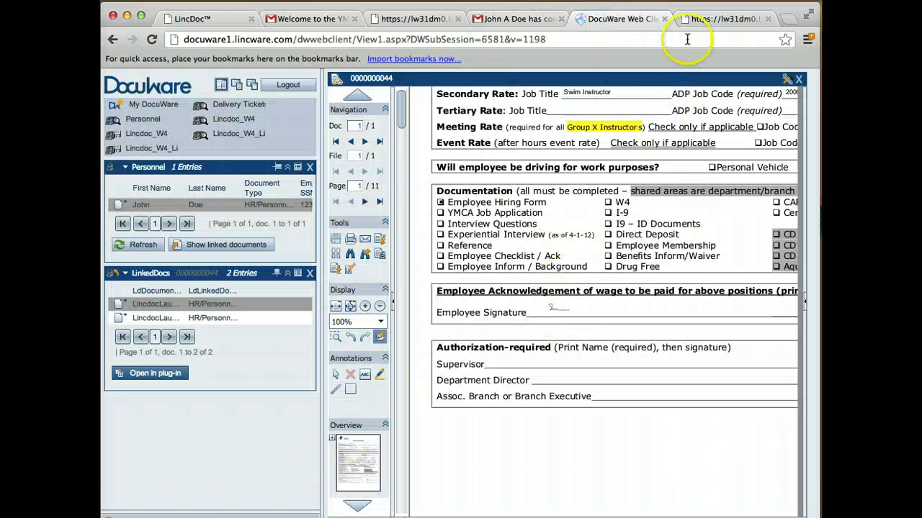
Return to the regenerated LincDoc PDF, complete the Supervisor Hiring Form Signature with a handwritten signature, and check it on the form
left_click(709, 19)
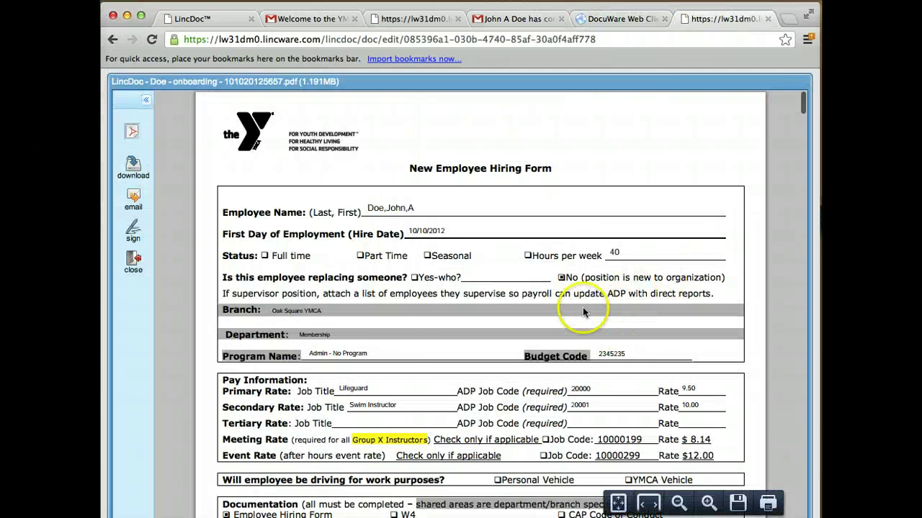
scroll(401, 341, "down", 8)
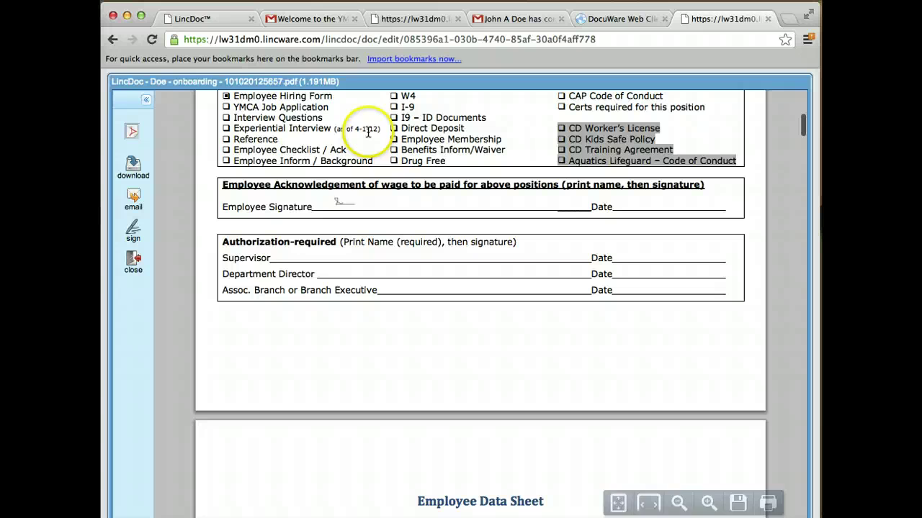
left_click(133, 231)
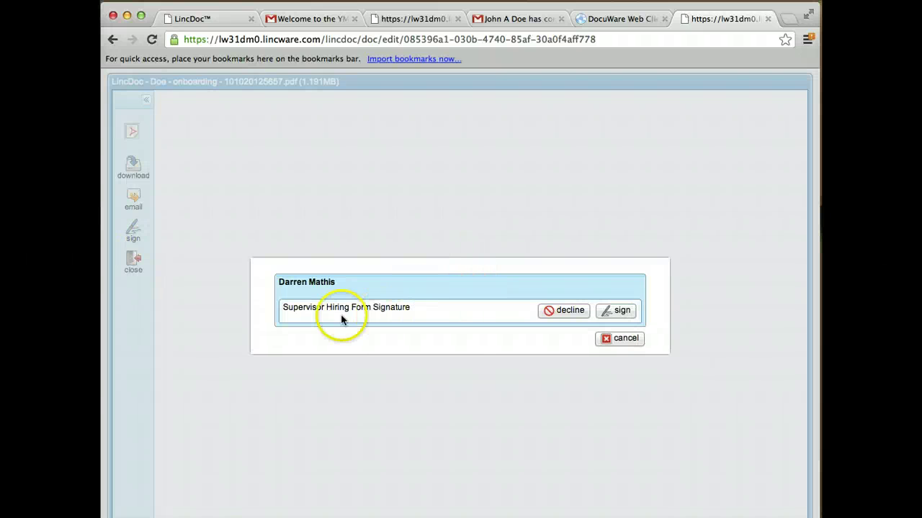
left_click(609, 311)
mouse_move(347, 273)
left_mouse_down()
mouse_move(301, 253)
mouse_move(470, 250)
left_mouse_up()
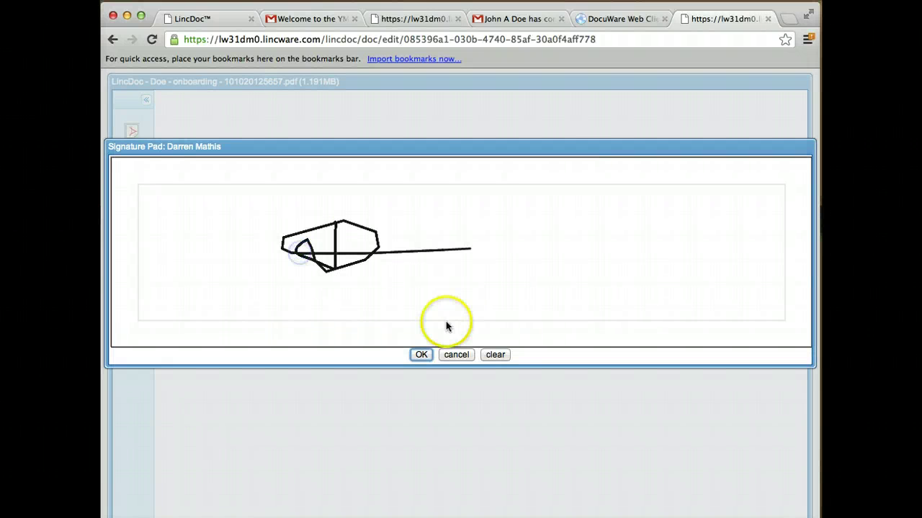
left_click(472, 356)
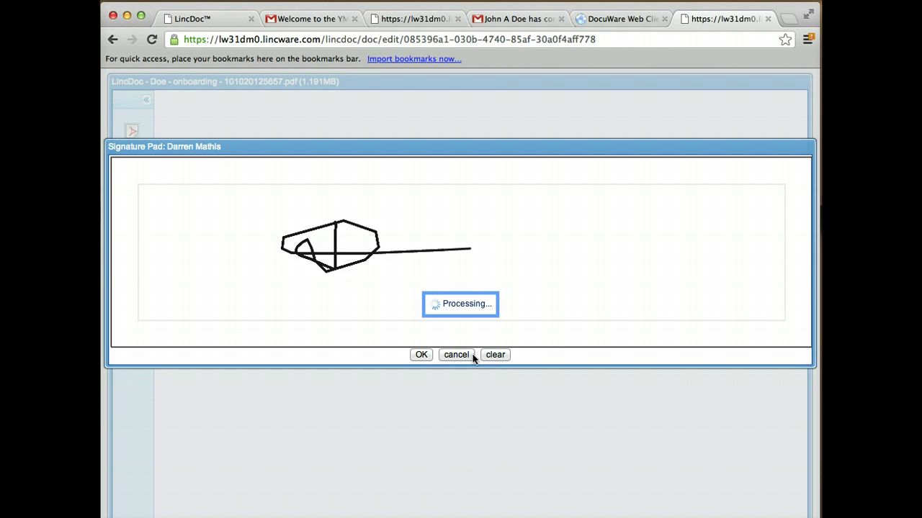
left_click(548, 157)
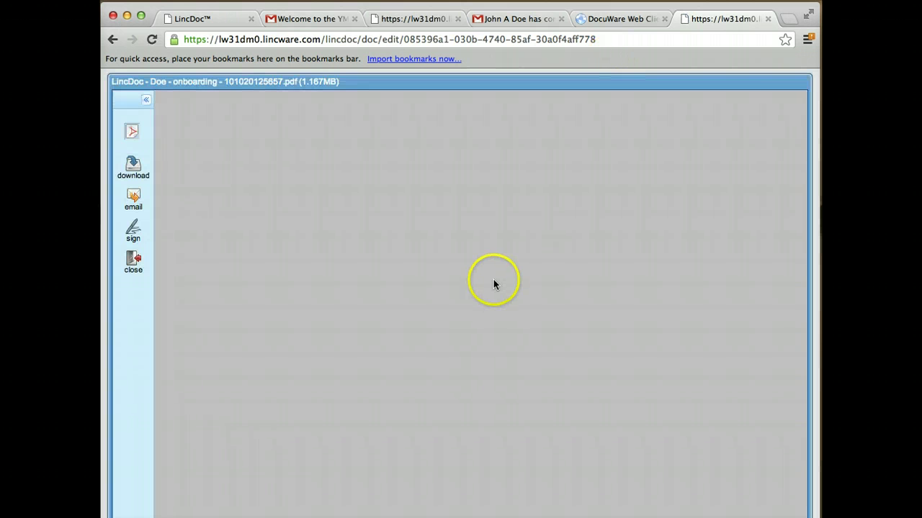
scroll(378, 329, "down", 5)
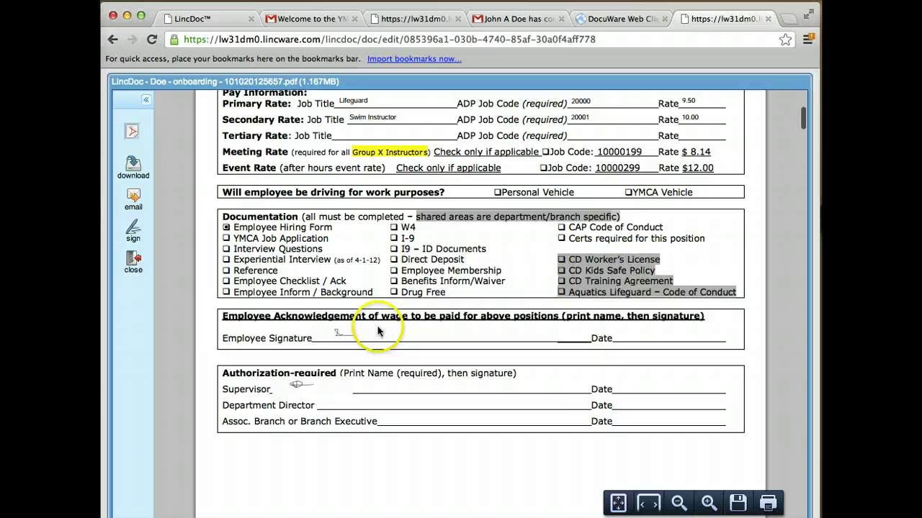
scroll(377, 329, "down", 3)
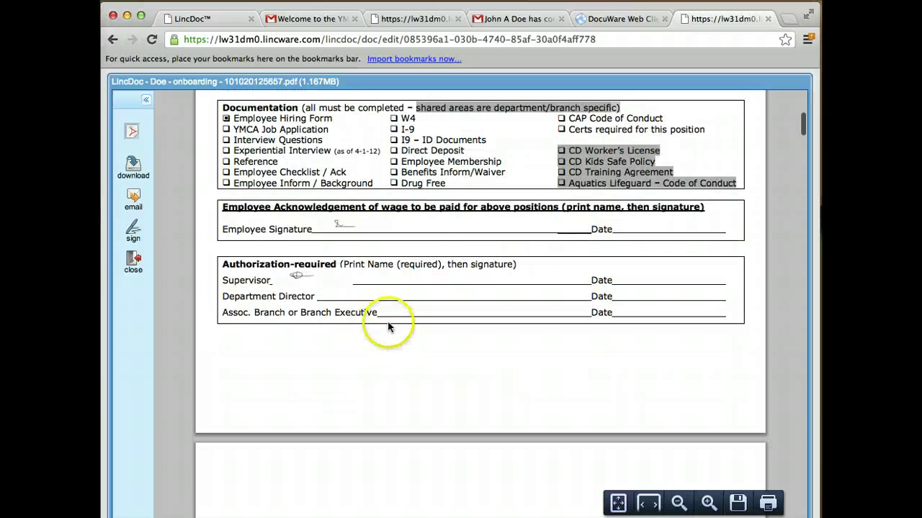
Switch to DocuWare and reopen the employee's Personnel document to check the supervisor signature on the hiring form
left_click(610, 20)
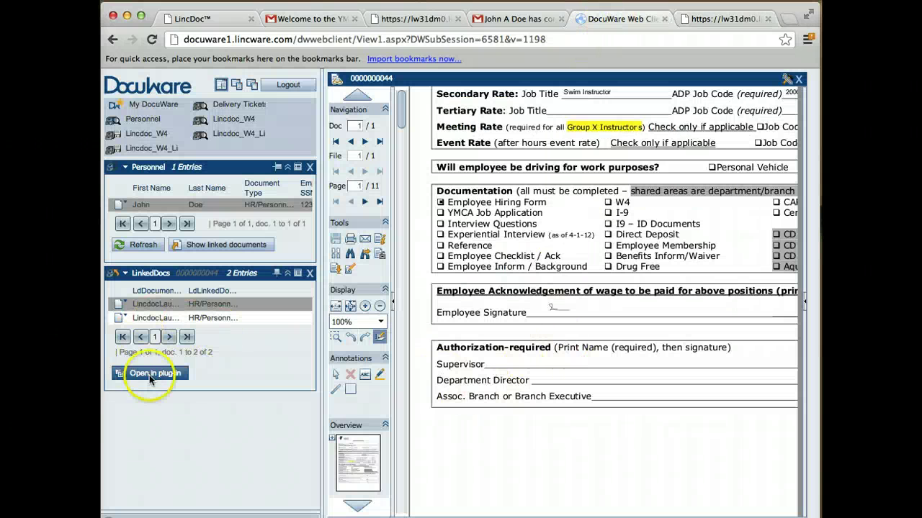
left_click(195, 204)
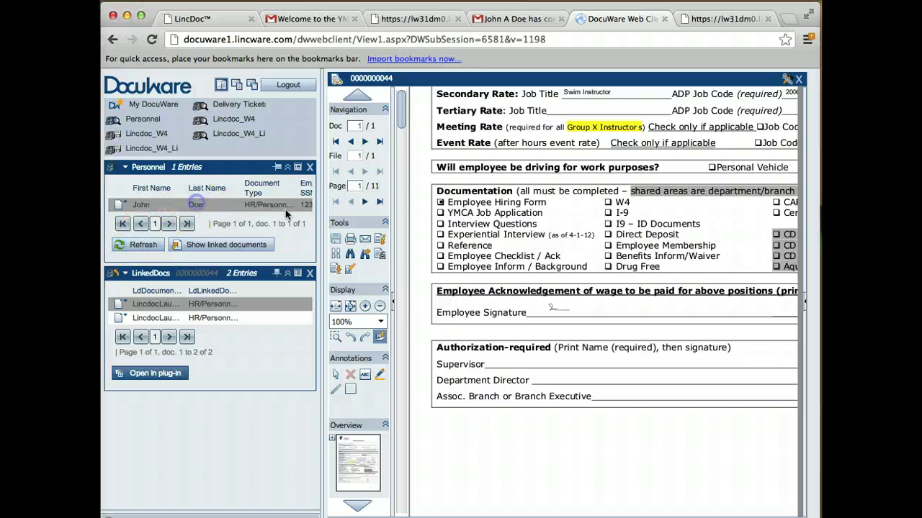
scroll(511, 341, "down", 5)
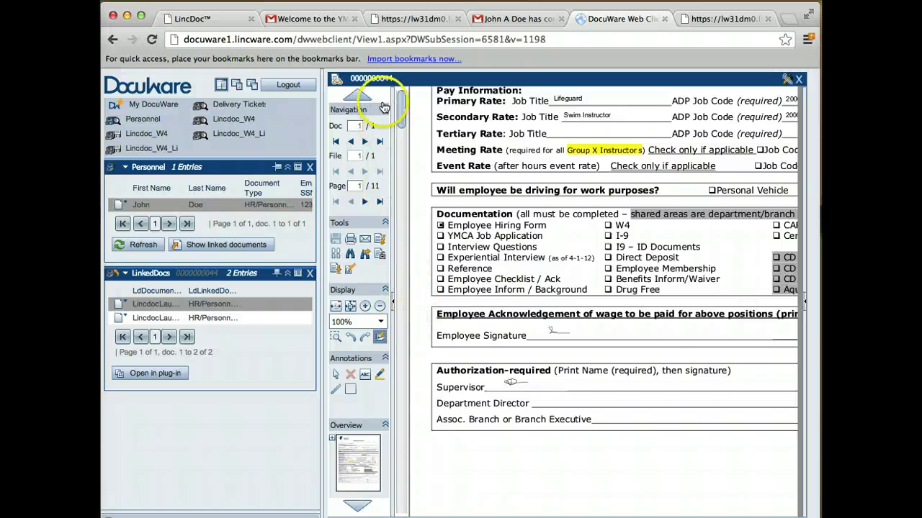
left_click(313, 25)
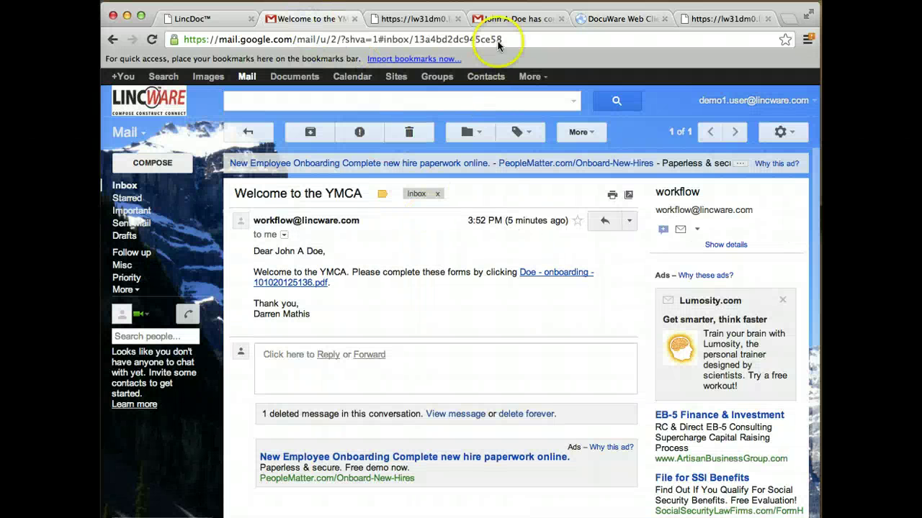
left_click(445, 22)
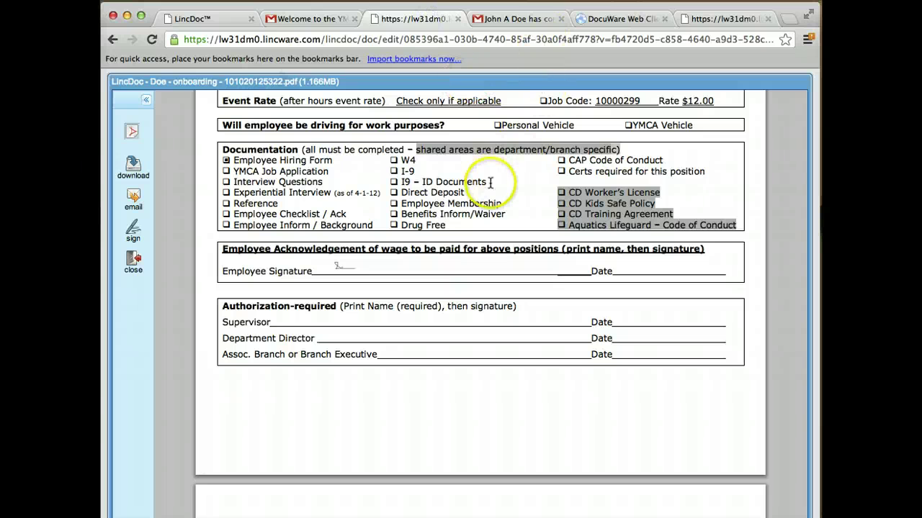